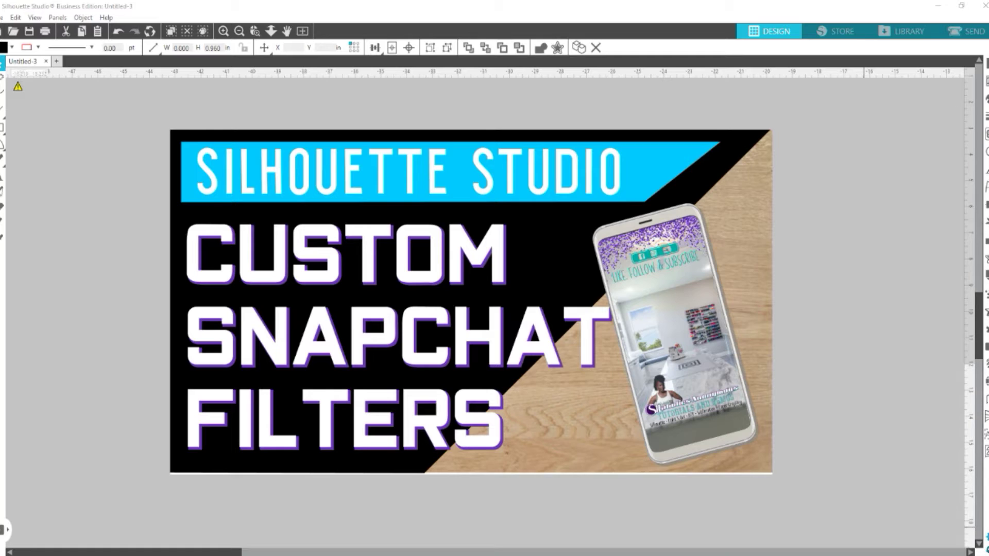
Fit the blank page in view and scroll up to reveal the 1080px x 2340px and 1080px x 1920 px notes.
click(304, 33)
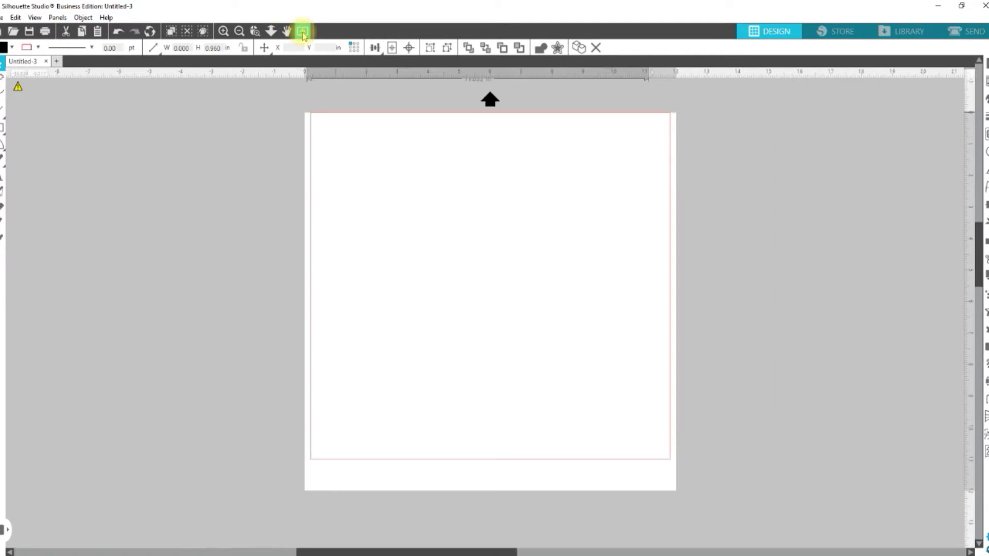
scroll(567, 211, up, 3)
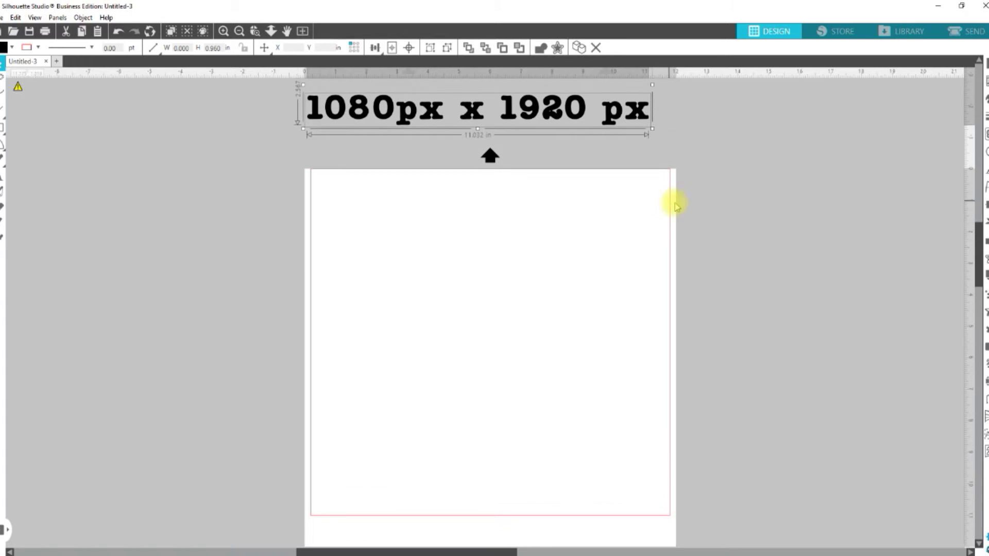
scroll(728, 199, up, 4)
click(731, 187)
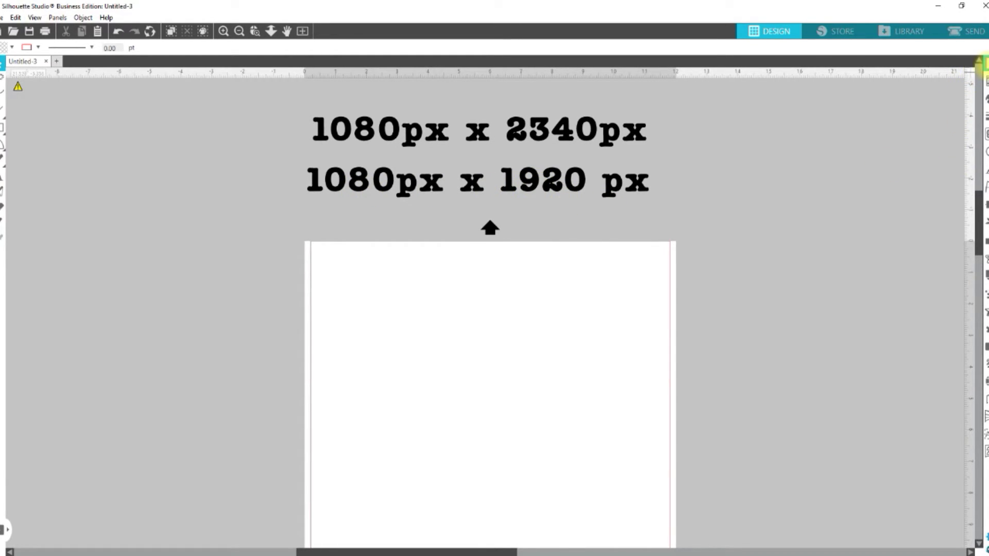
Set the custom page size in Page Setup to 10.8 in wide by 23.4 in tall.
click(984, 62)
click(928, 146)
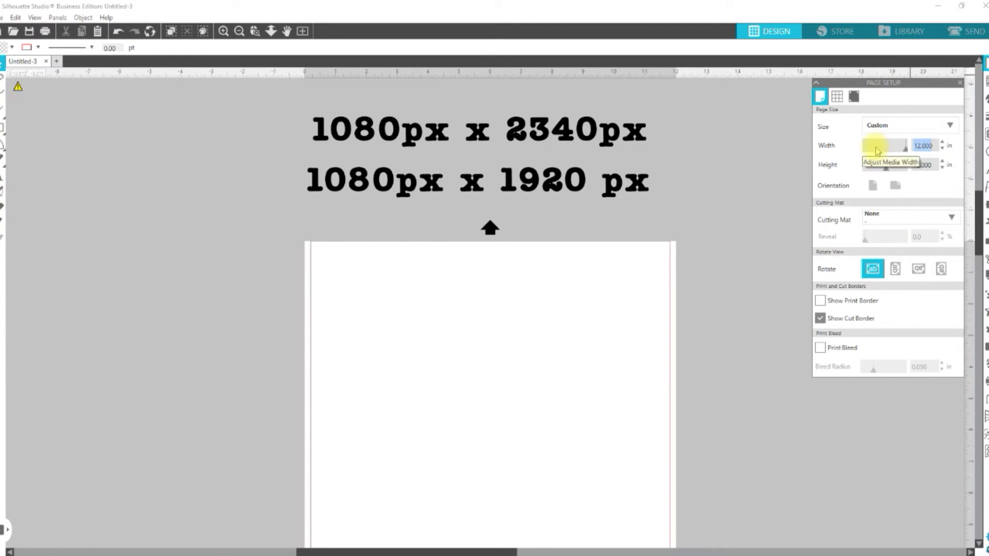
text(18)
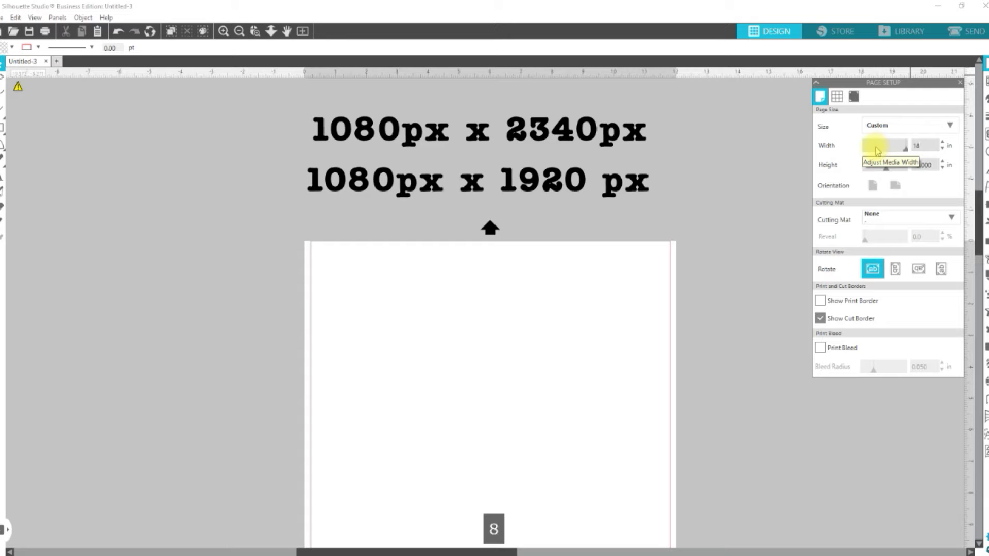
key(BackSpace)
text(0.8)
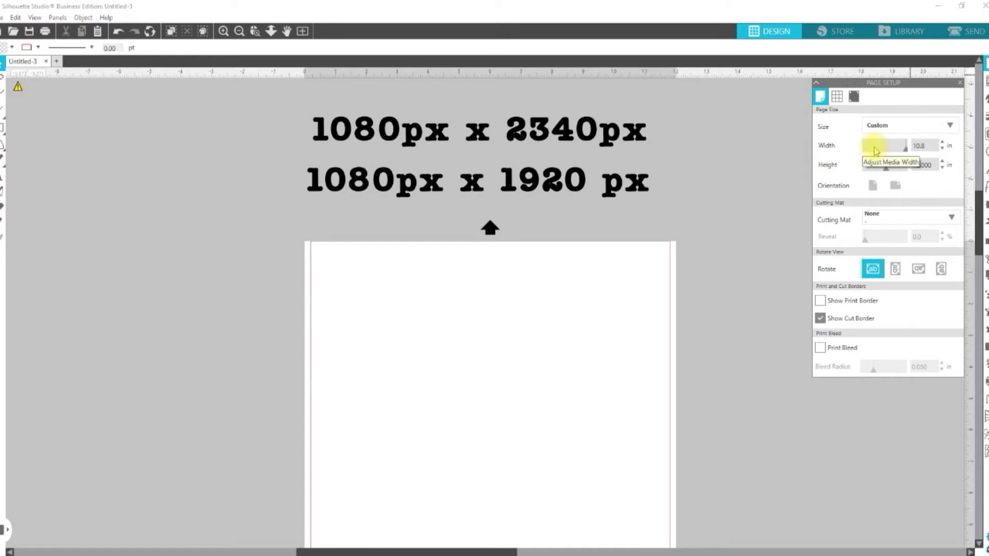
key(Return)
key(Tab)
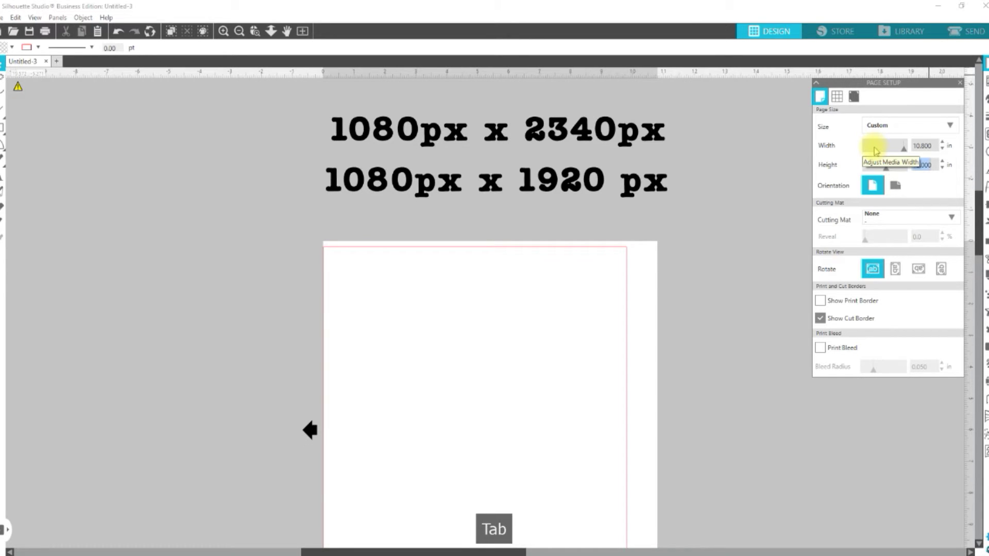
key(BackSpace)
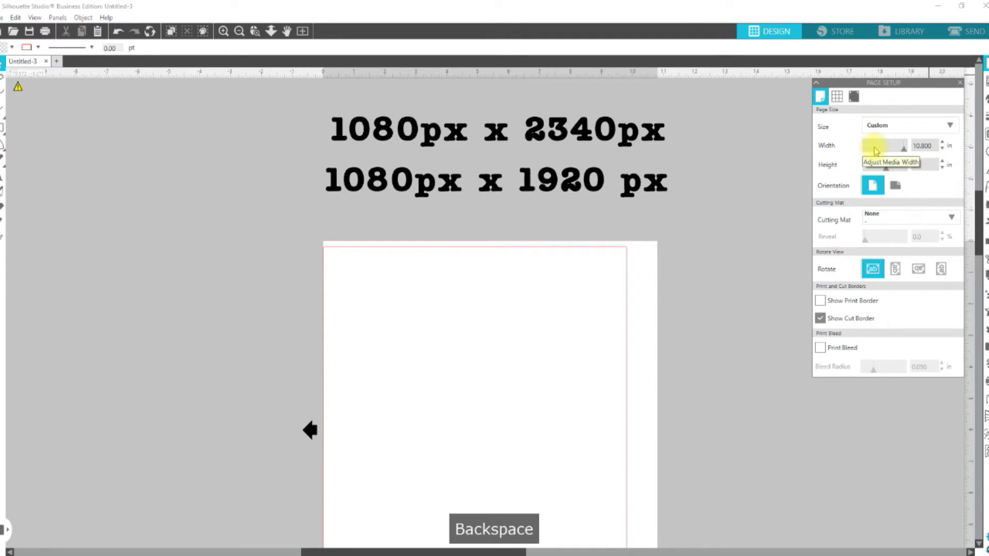
text(23.4)
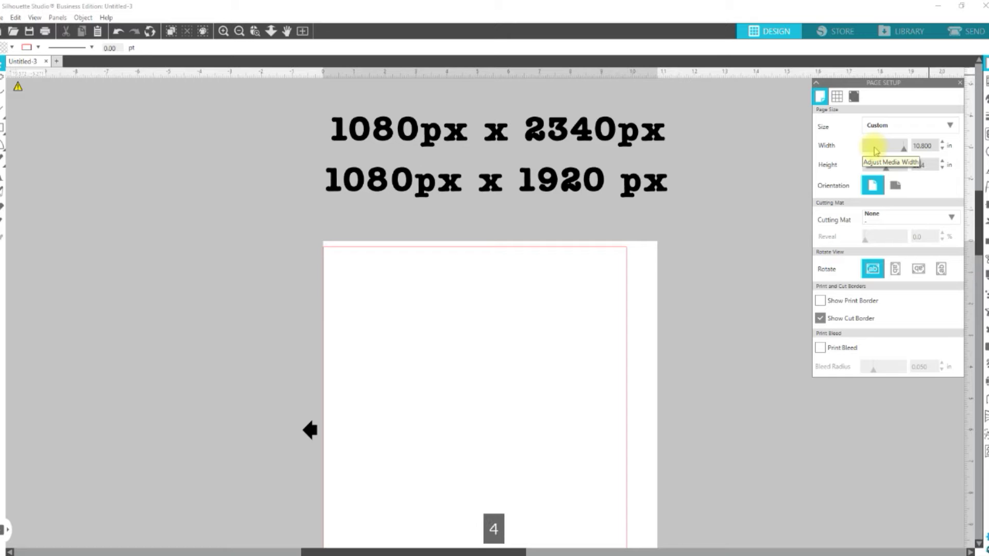
key(Return)
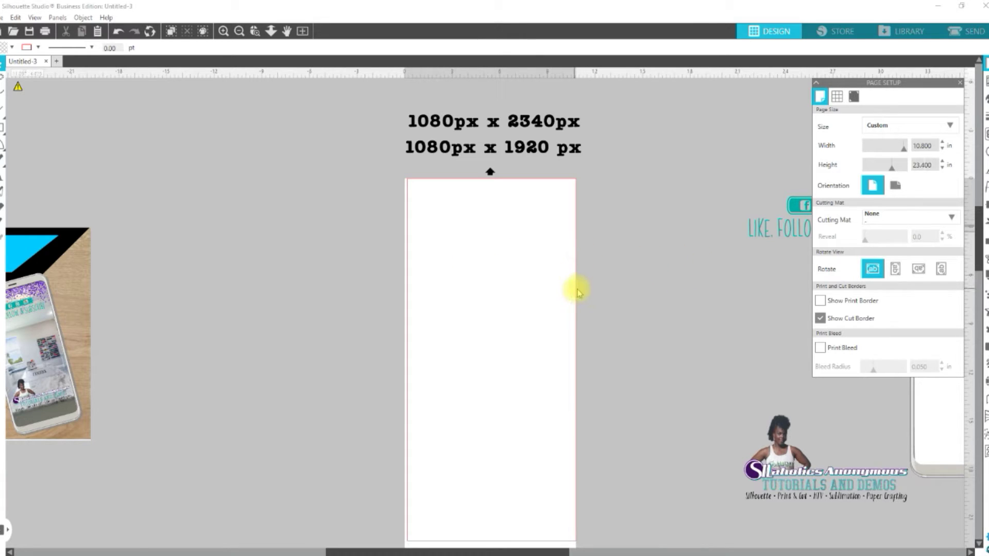
Pan the view and draw a small rectangle to the left of the page.
key(space)
drag(577, 287, 511, 276)
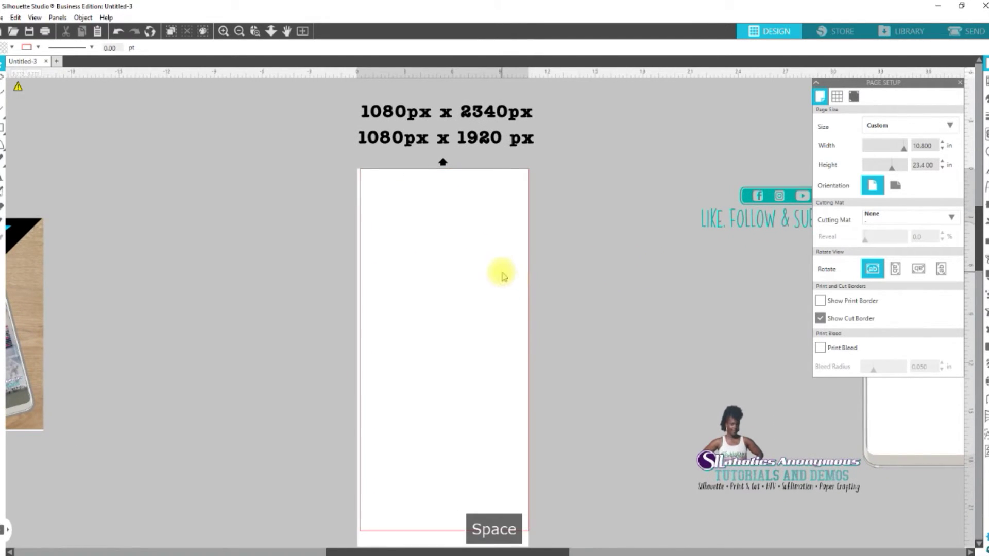
mouse_move(2, 128)
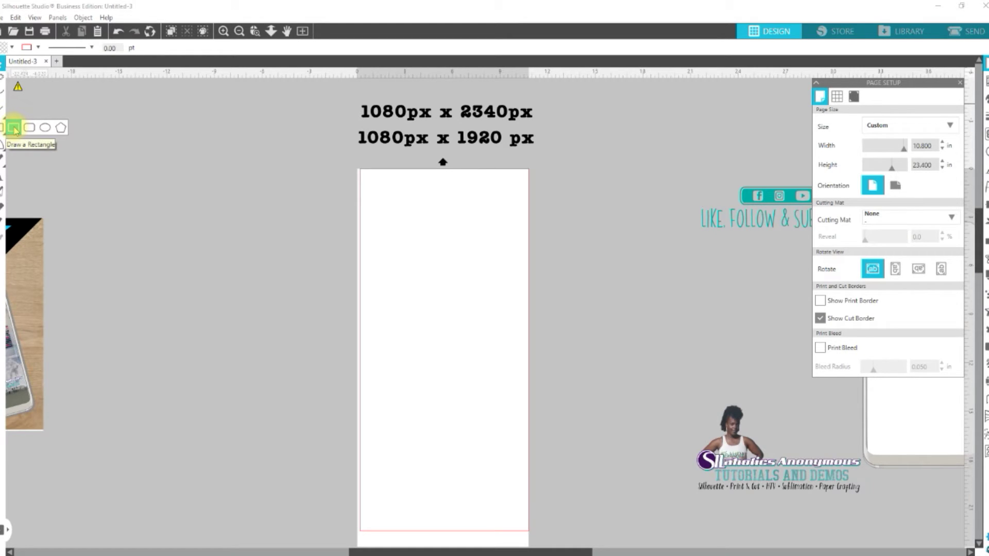
click(13, 131)
drag(187, 223, 231, 260)
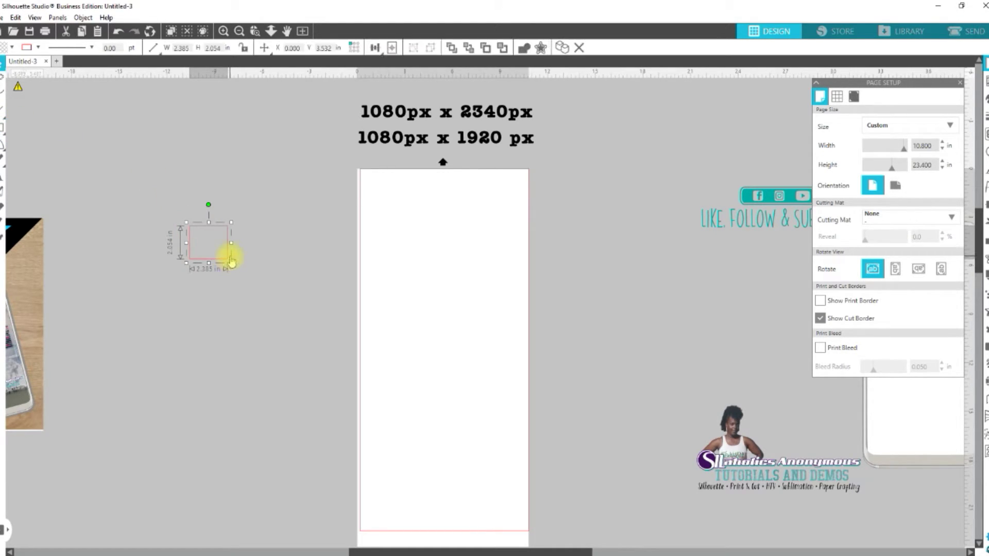
Resize the rectangle to 10.8 in wide by 23.4 in tall.
click(152, 49)
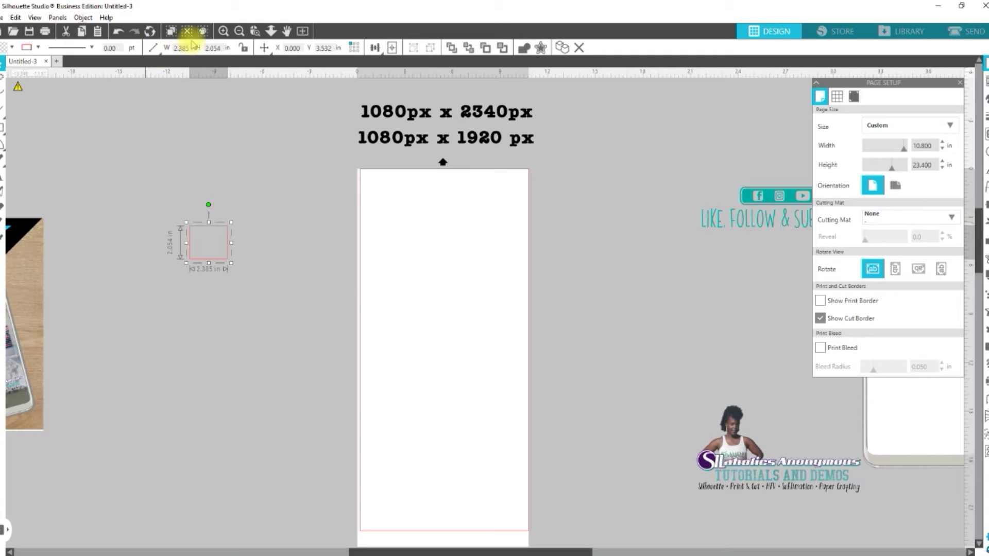
click(188, 49)
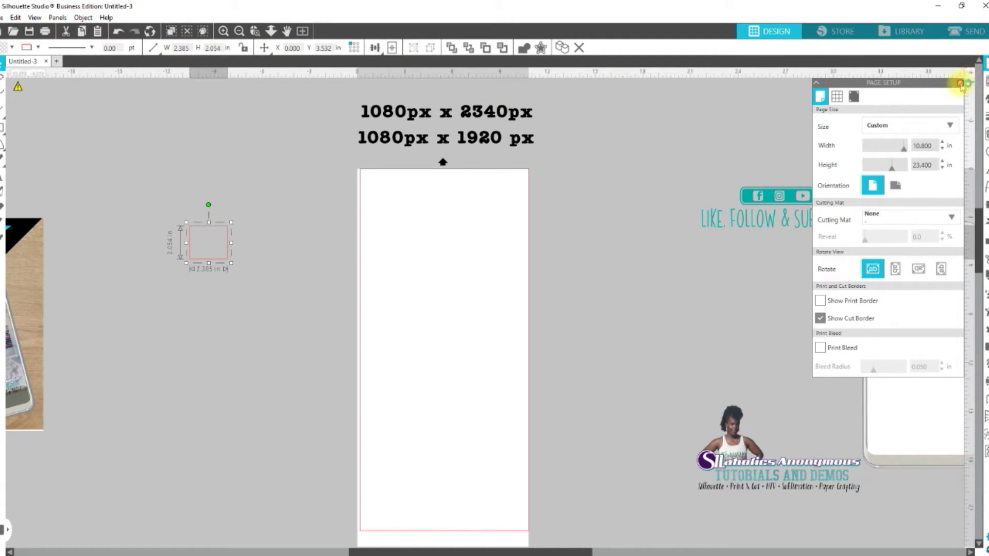
click(980, 80)
click(984, 205)
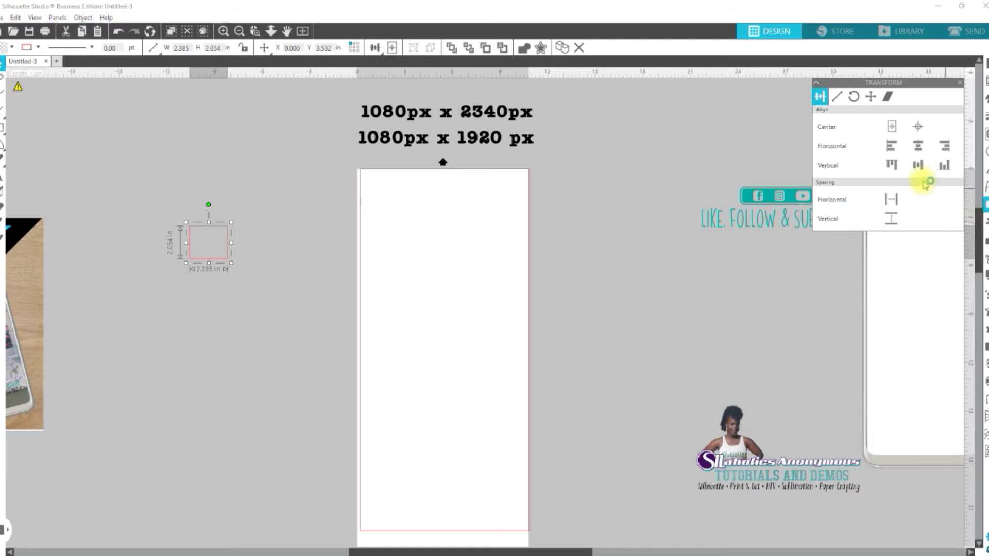
click(837, 97)
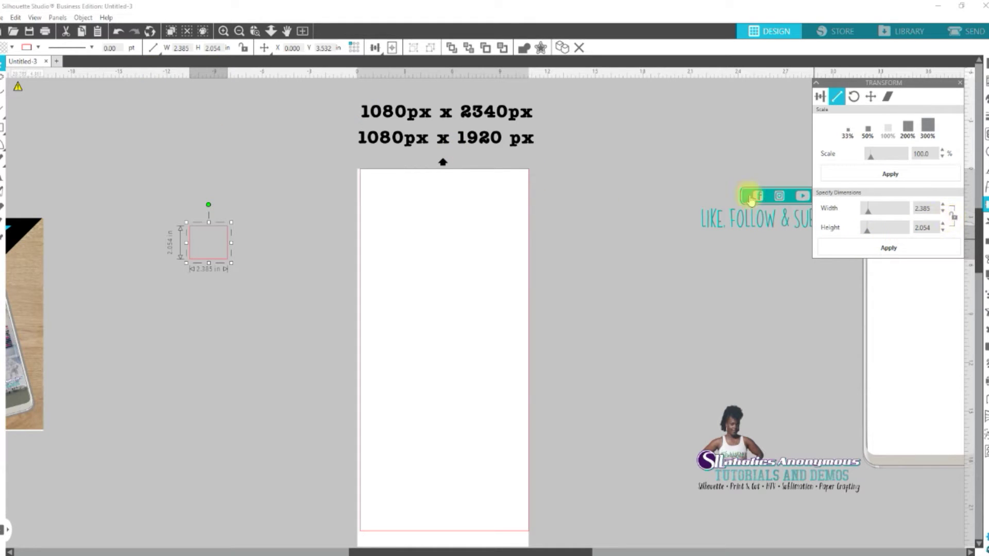
click(188, 48)
mouse_move(161, 54)
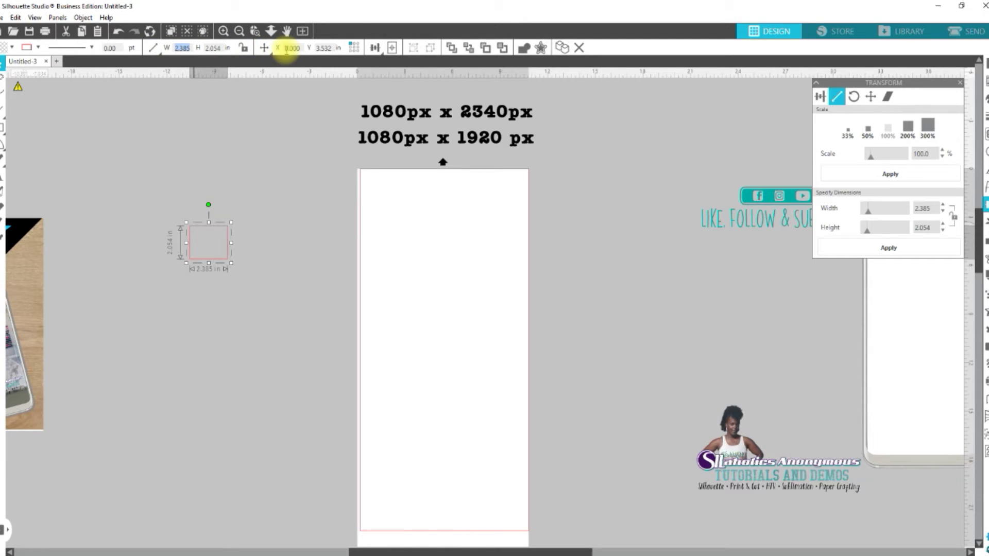
text(10)
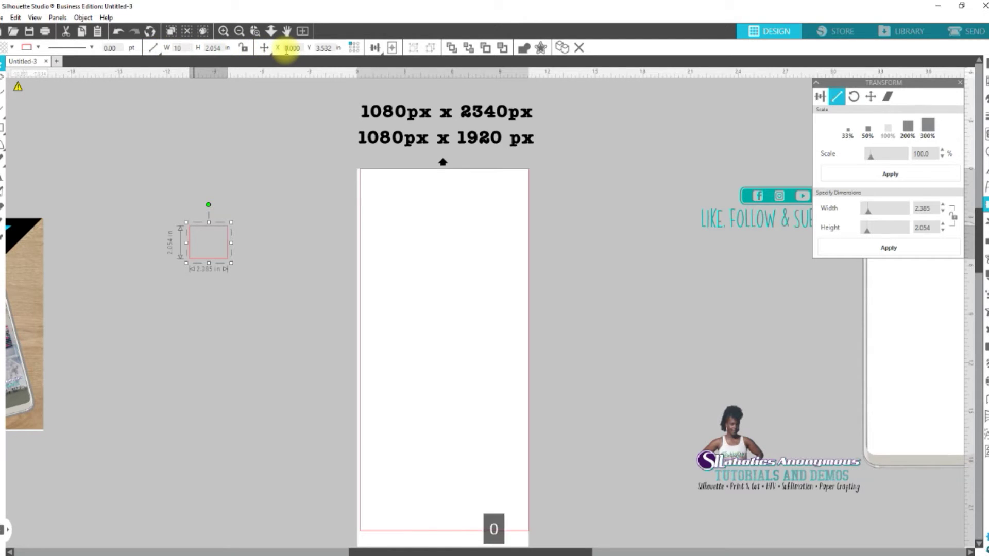
text(.8)
key(Tab)
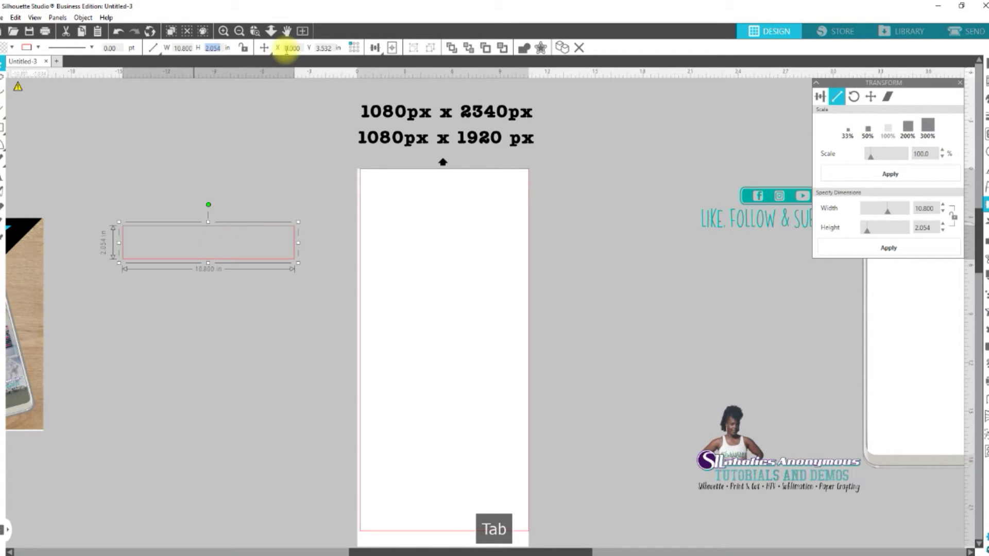
text(23.4)
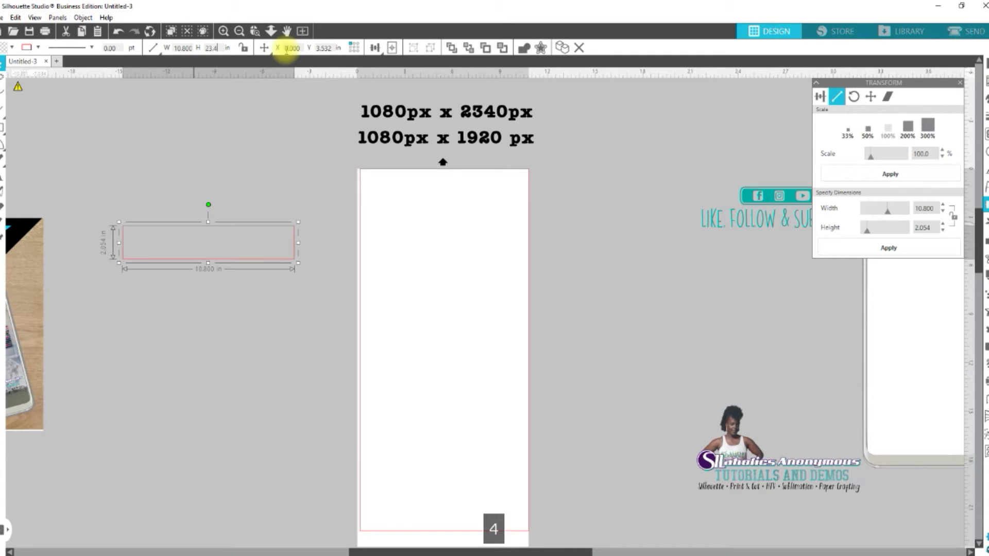
key(Return)
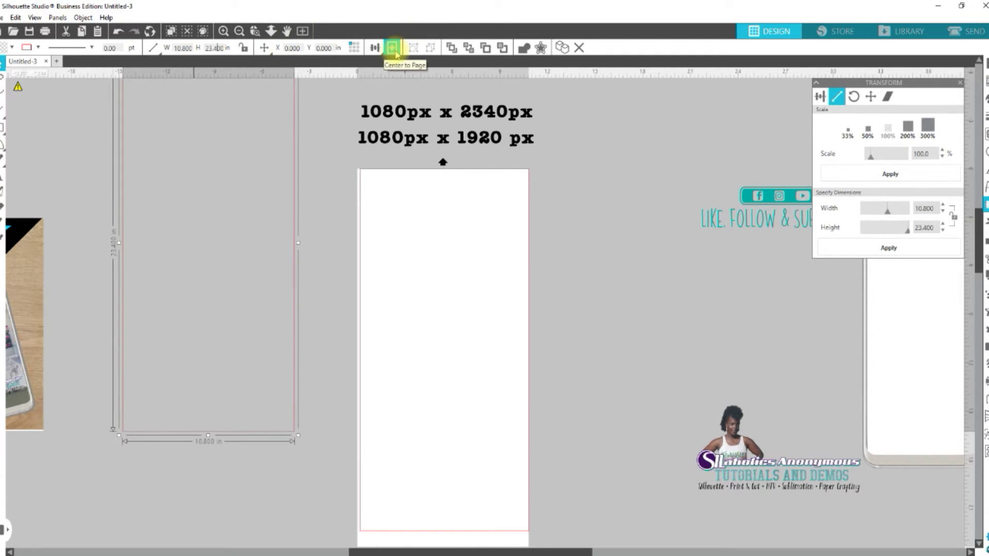
Centre the tall rectangle on the page and turn off Show Cut Border.
click(821, 96)
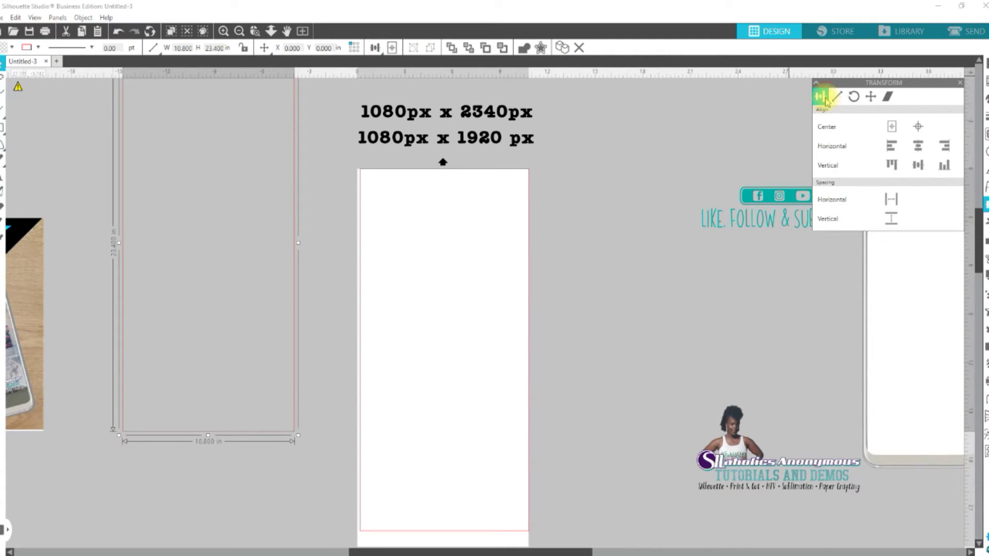
click(889, 127)
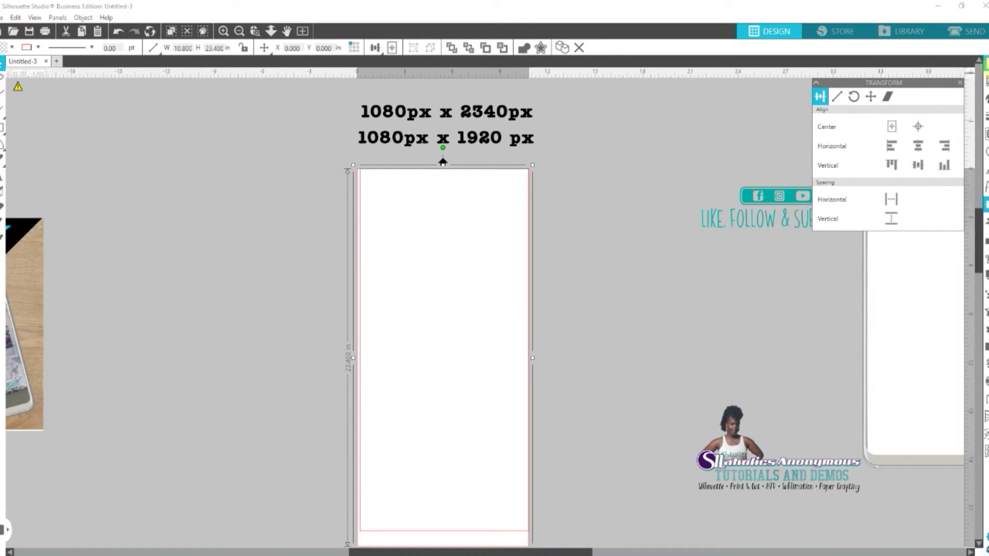
click(984, 81)
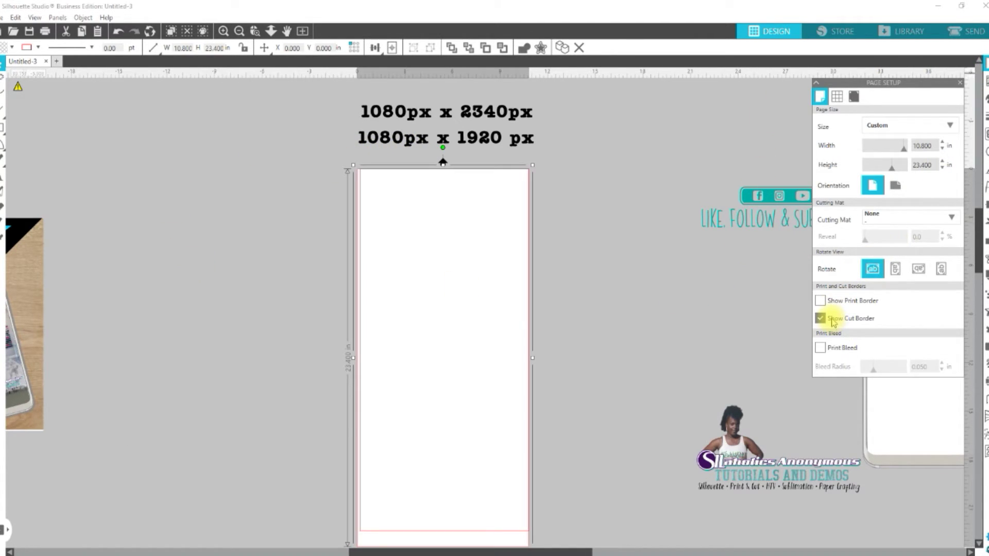
click(829, 319)
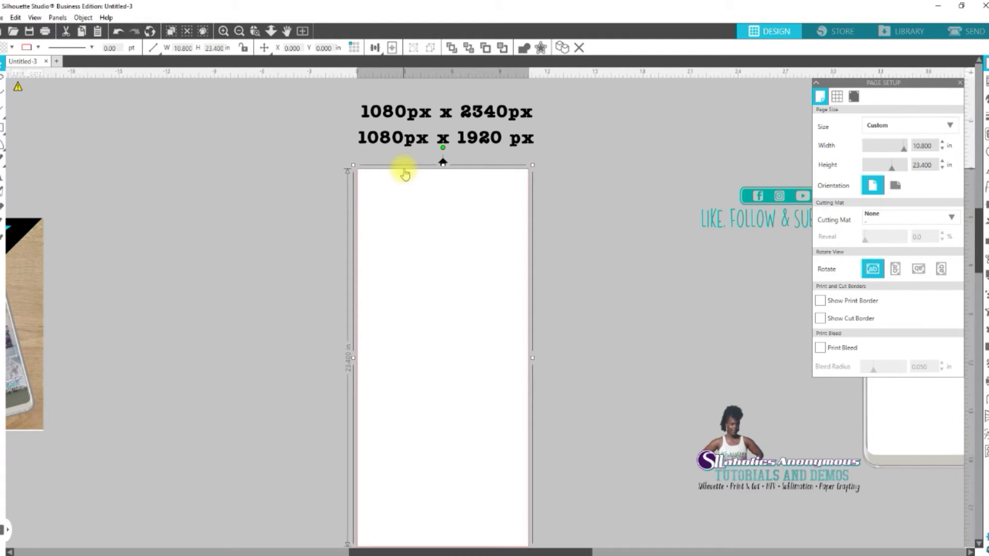
Copy and paste the page rectangle in front, then set the copy's height to 19.2 in.
right_click(405, 174)
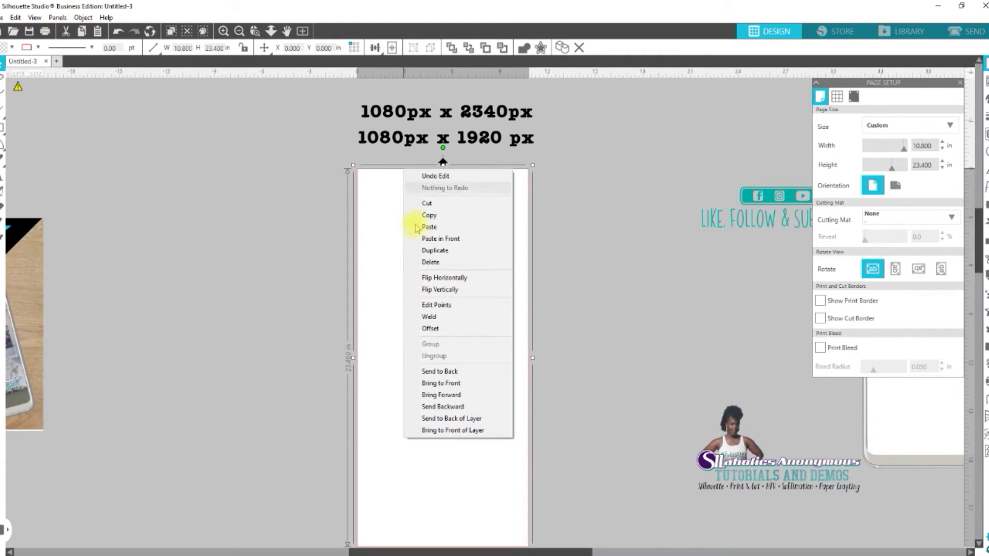
click(427, 215)
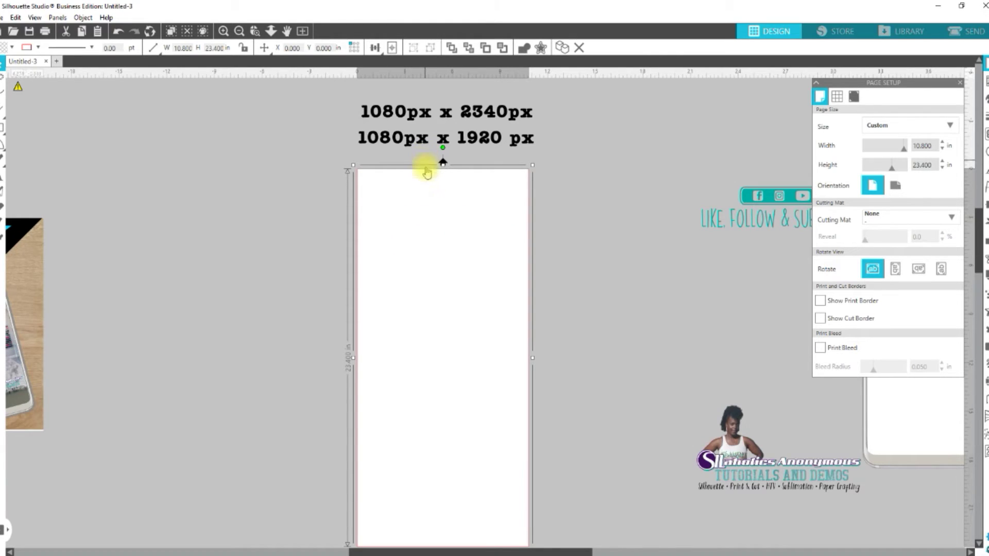
right_click(426, 166)
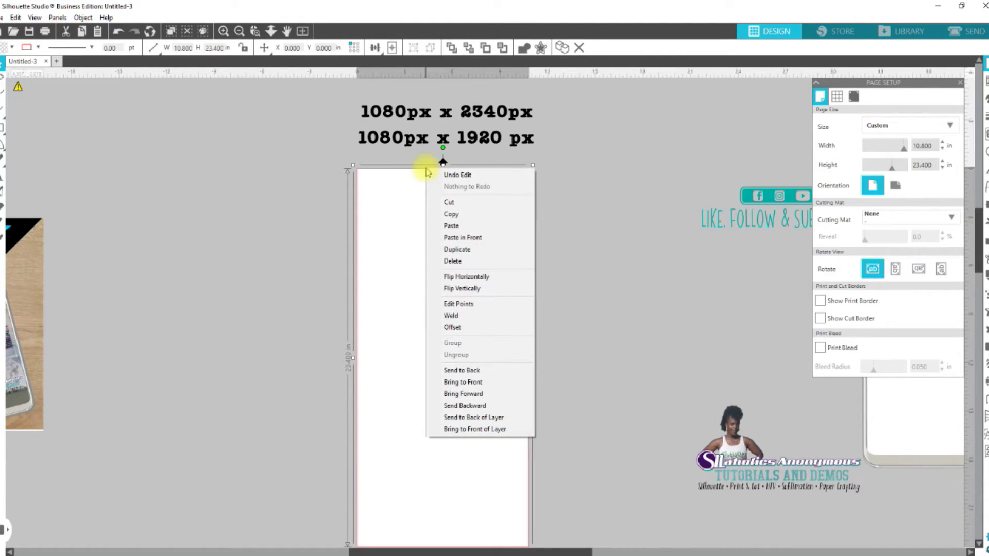
click(451, 237)
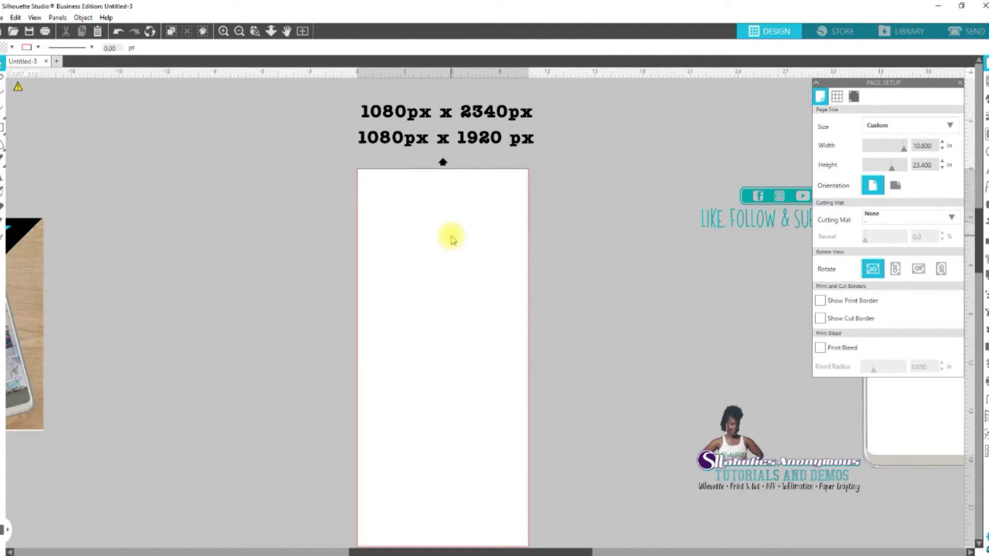
click(471, 176)
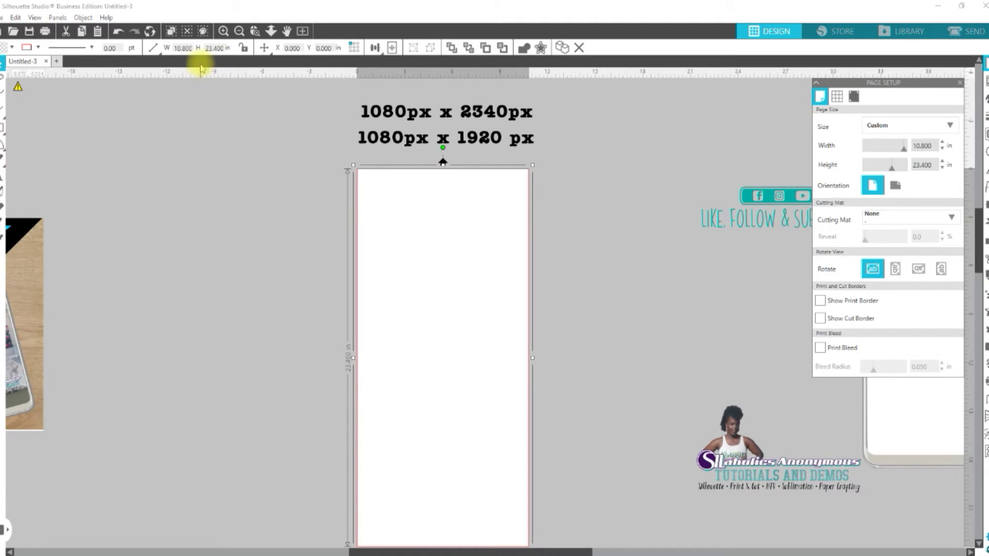
drag(222, 48, 199, 51)
text(19)
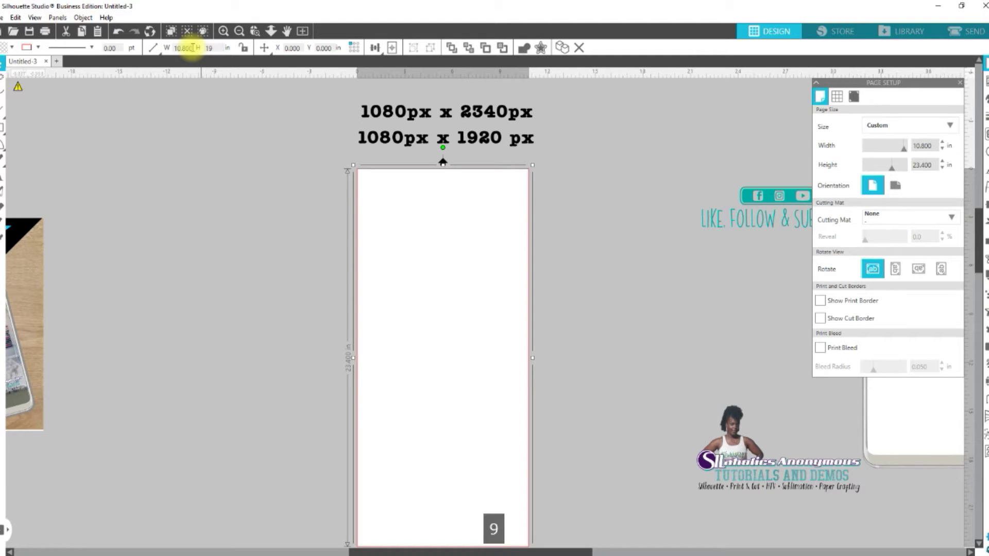
text(.2)
key(Return)
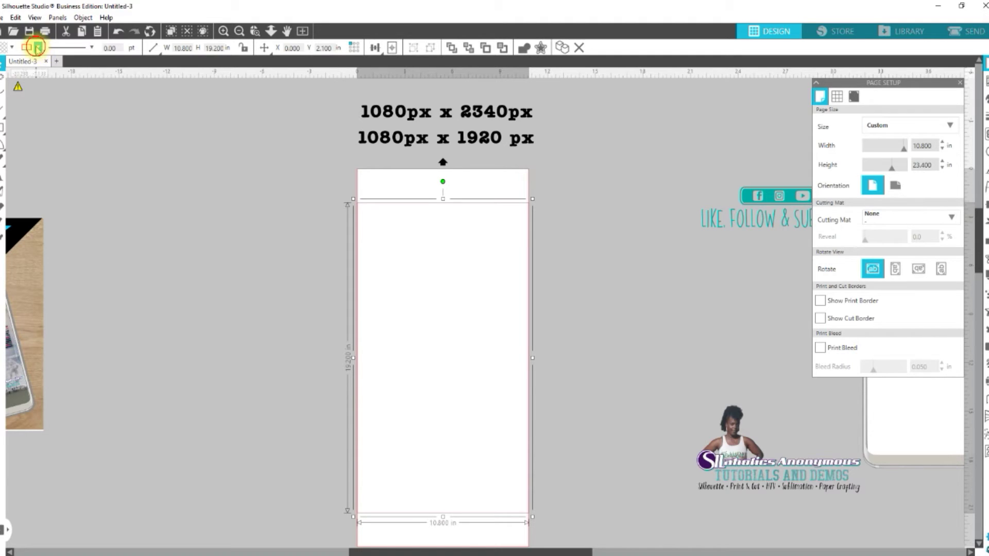
Give the 19.2 in rectangle a dashed outline style.
click(39, 49)
click(92, 48)
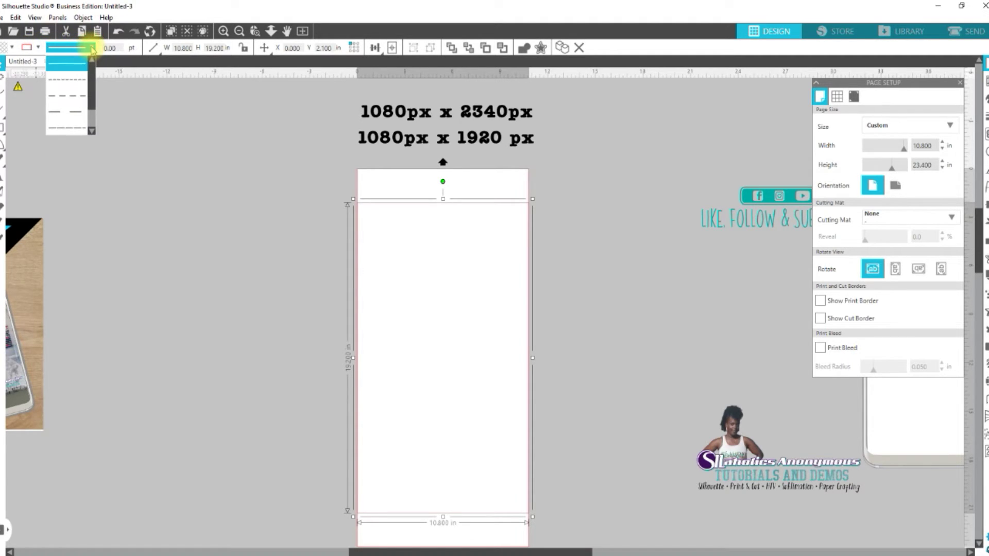
click(86, 69)
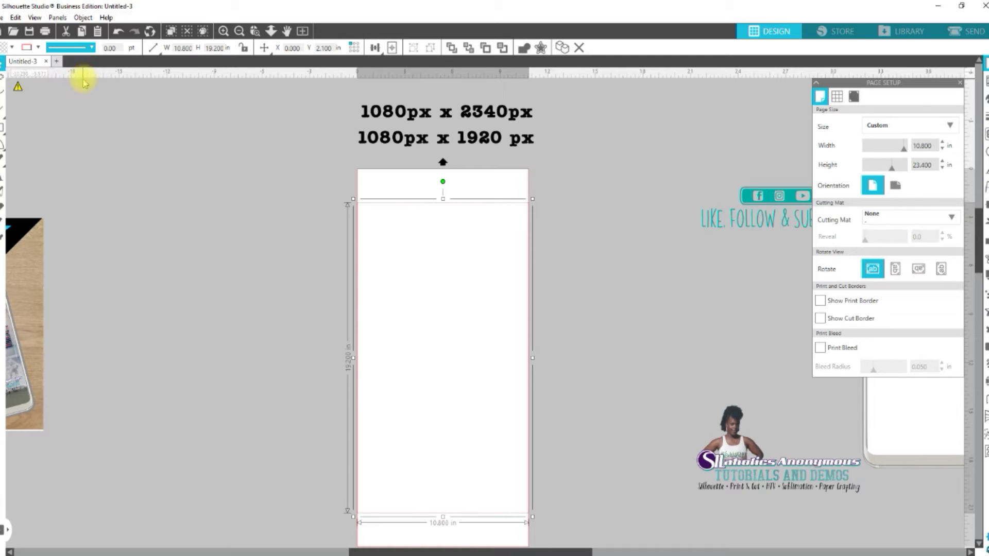
click(91, 48)
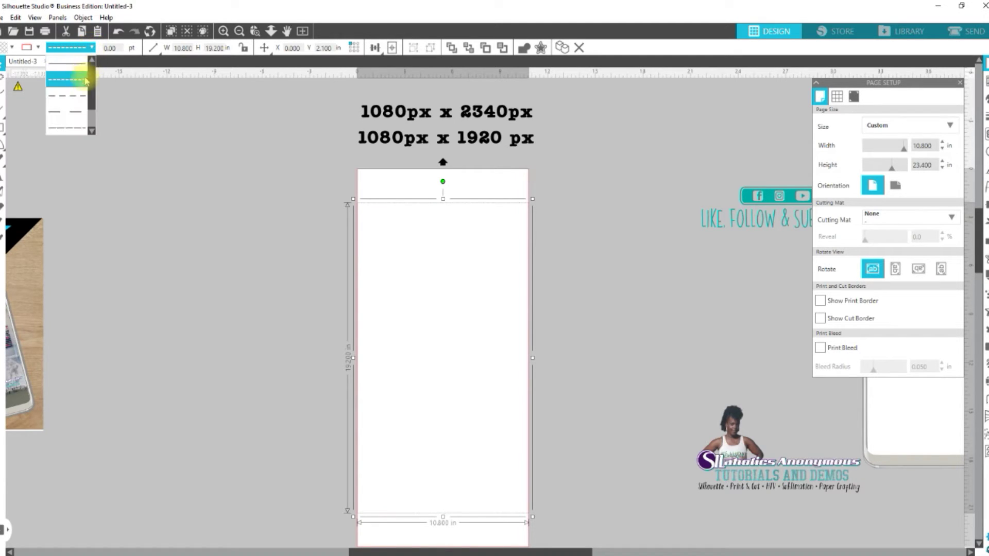
click(77, 98)
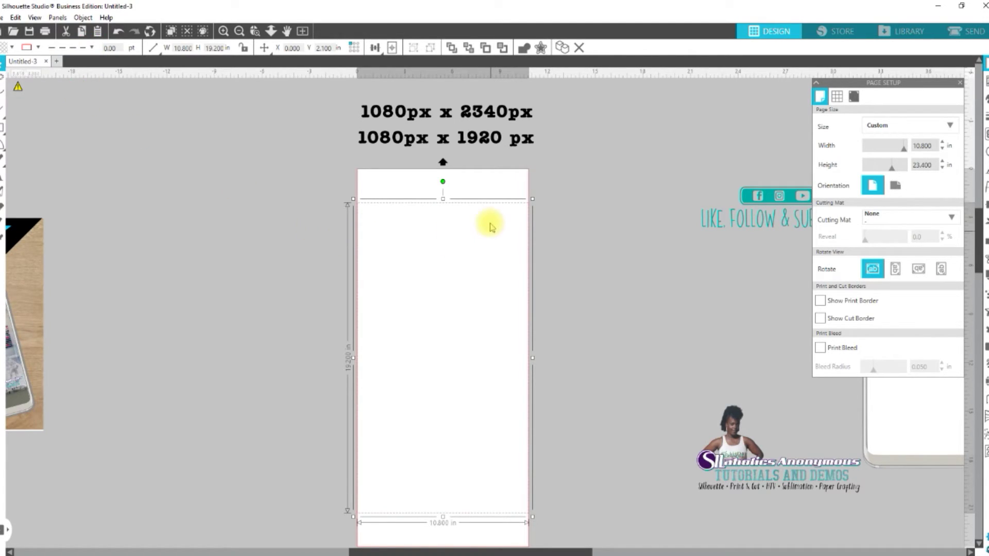
Make the full-page rectangle's outline blue and select both rectangles together.
key(ctrl+z)
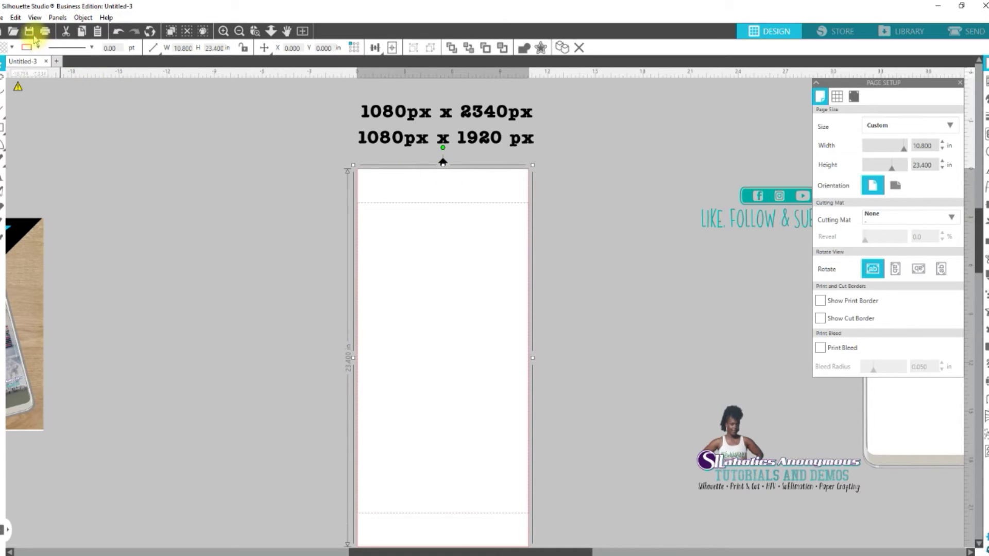
click(38, 47)
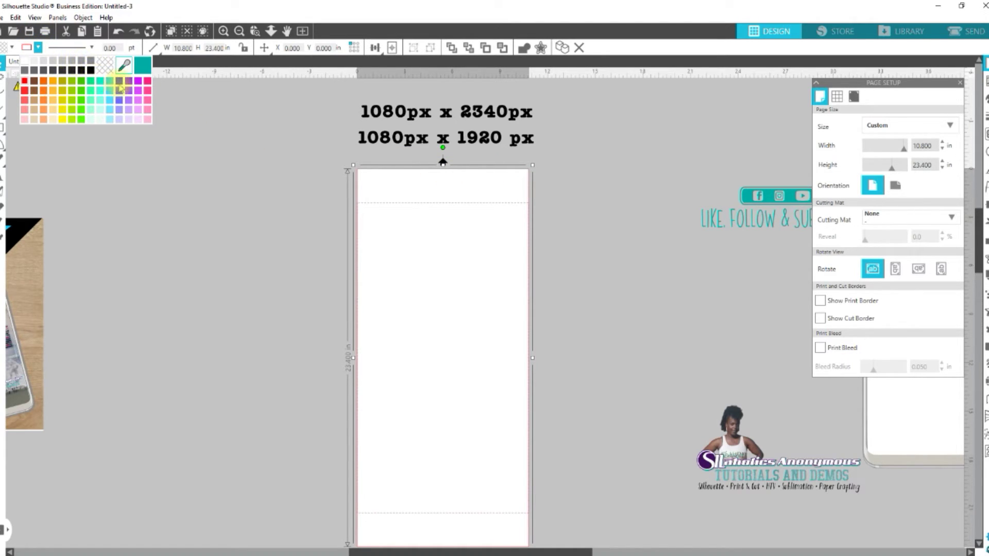
click(118, 82)
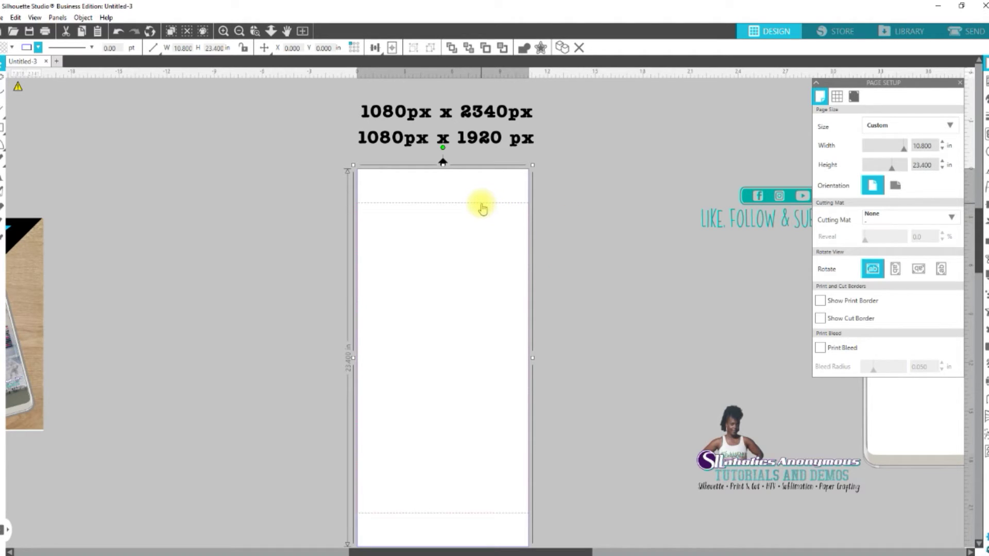
drag(578, 304, 511, 193)
right_click(516, 199)
click(541, 376)
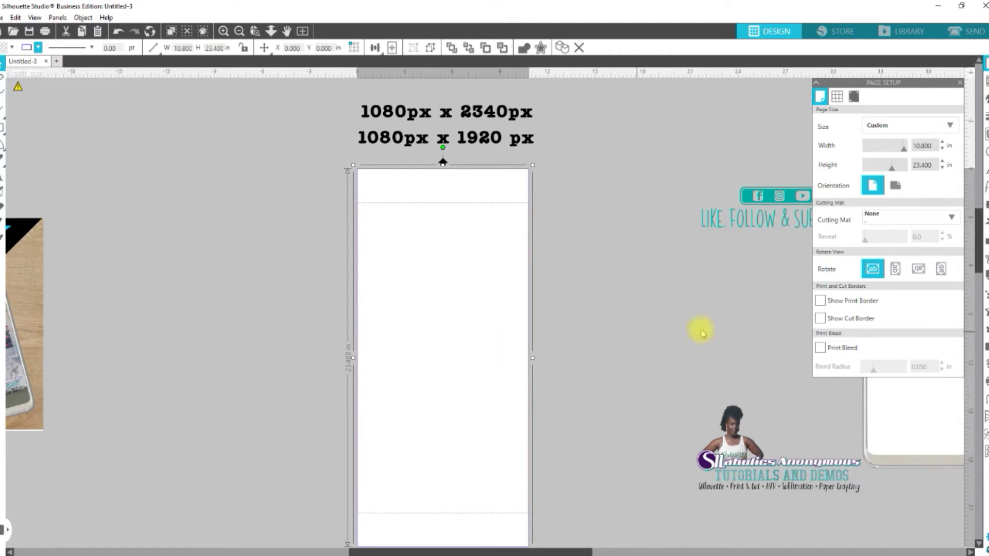
Rename the first Group row in the Layers panel to 'Template Layer'.
click(983, 399)
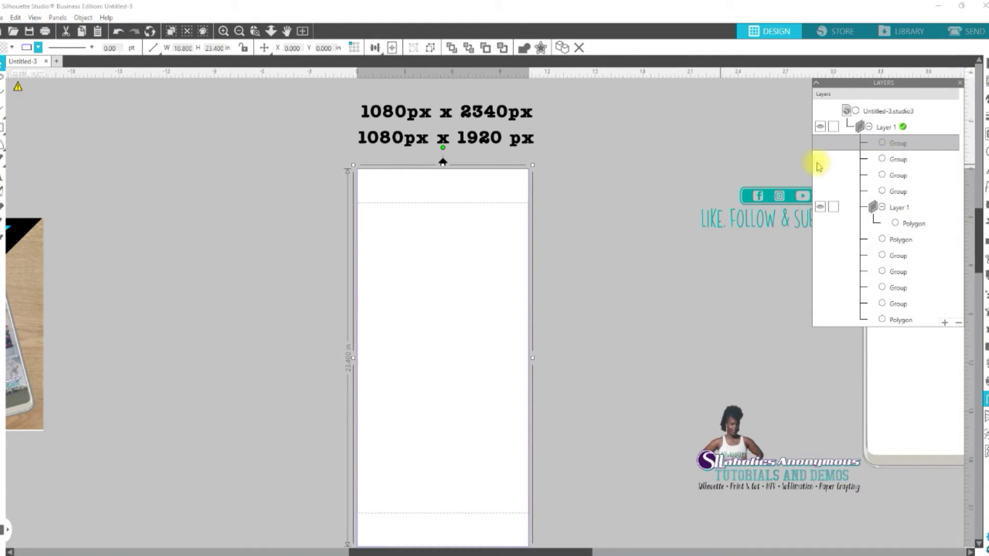
double_click(894, 145)
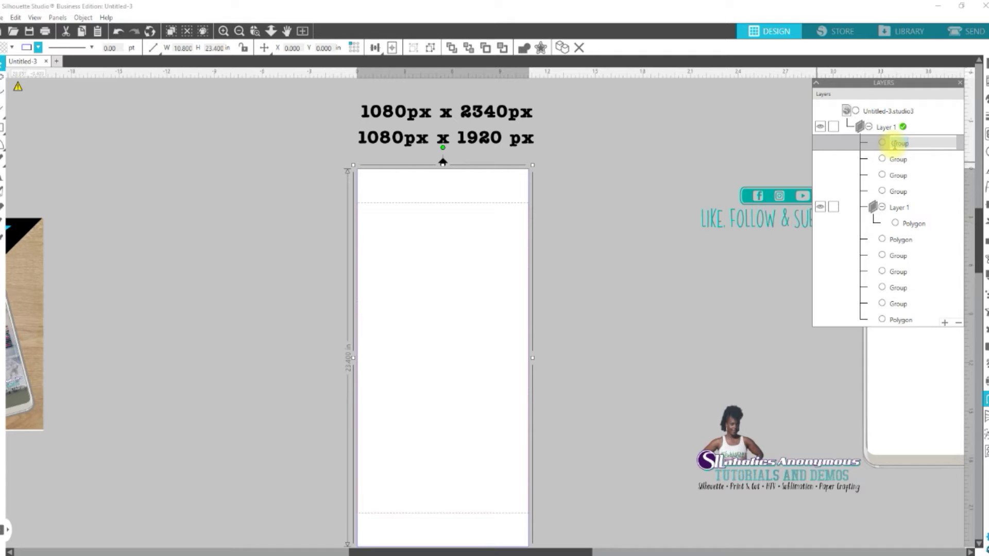
text(Temp)
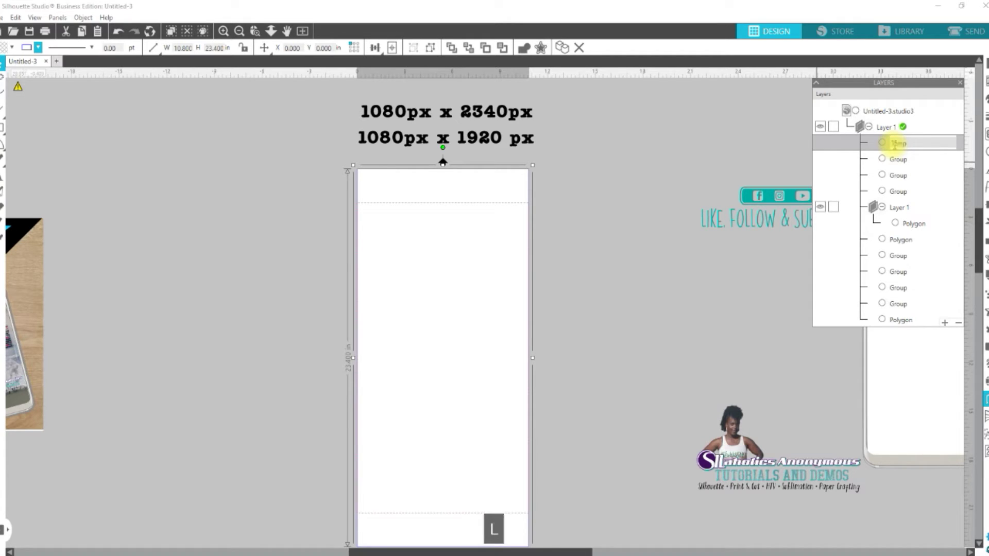
text(late)
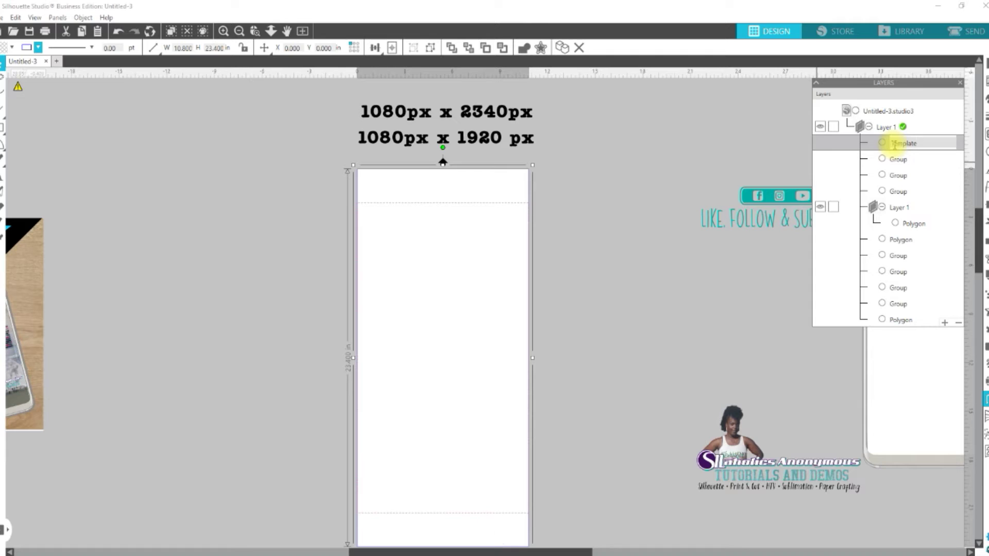
text( ayer)
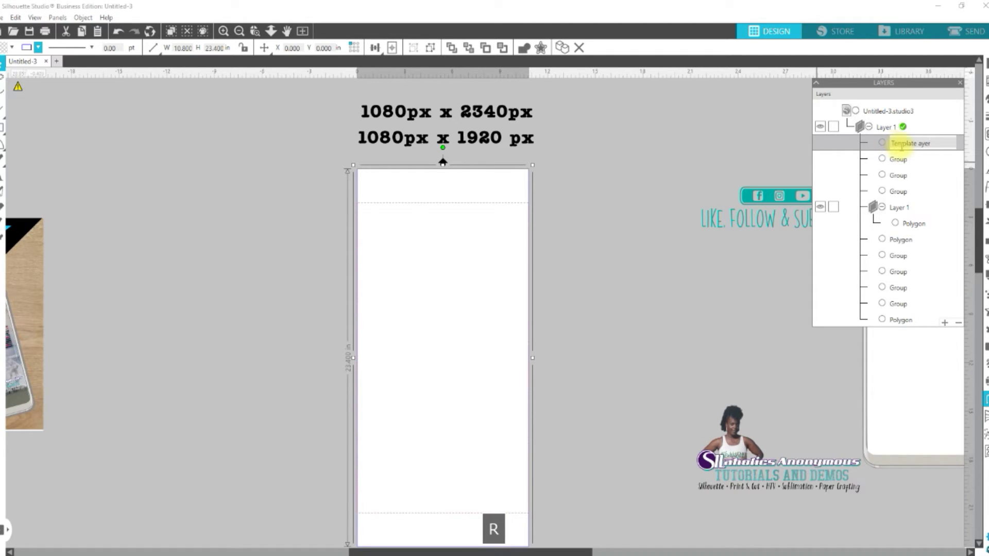
key(BackSpace)
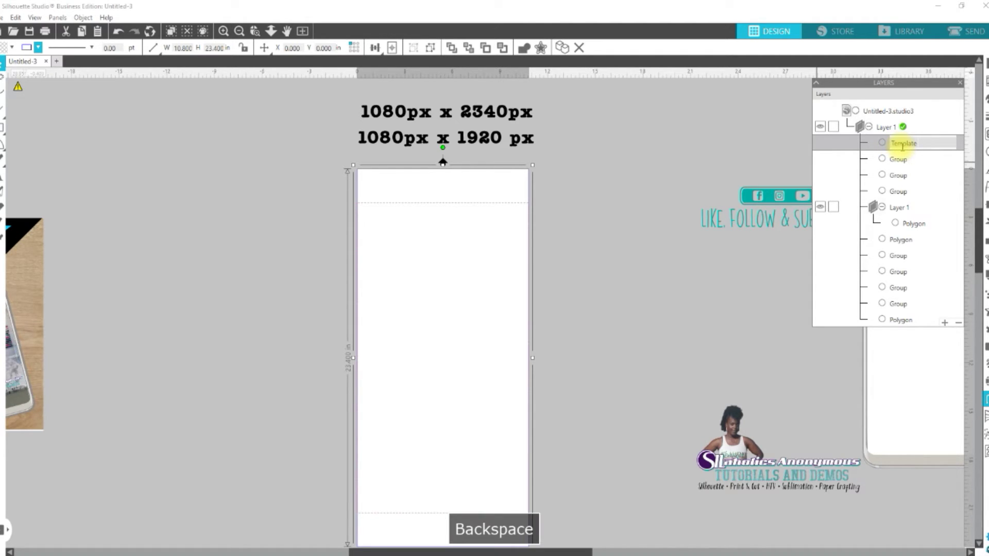
text(Layer)
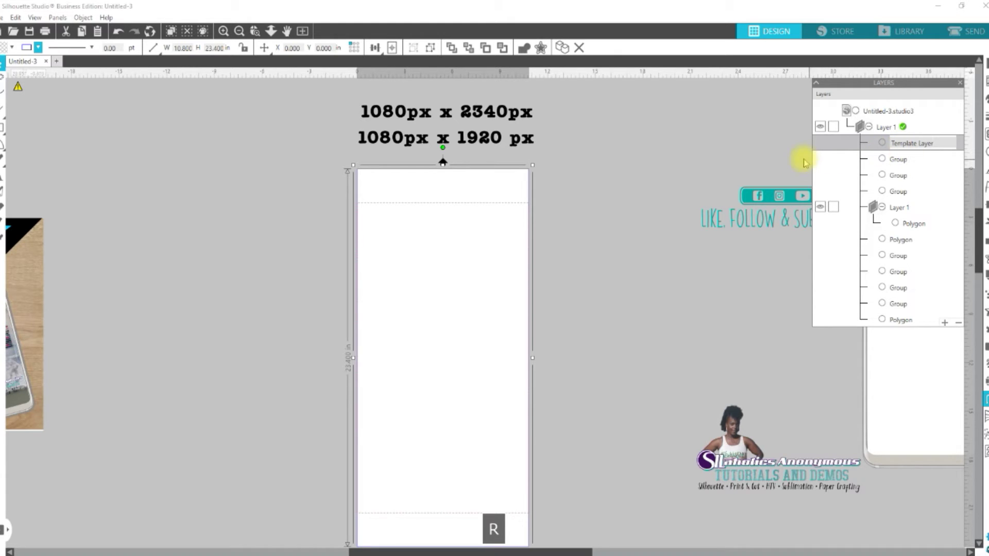
click(773, 149)
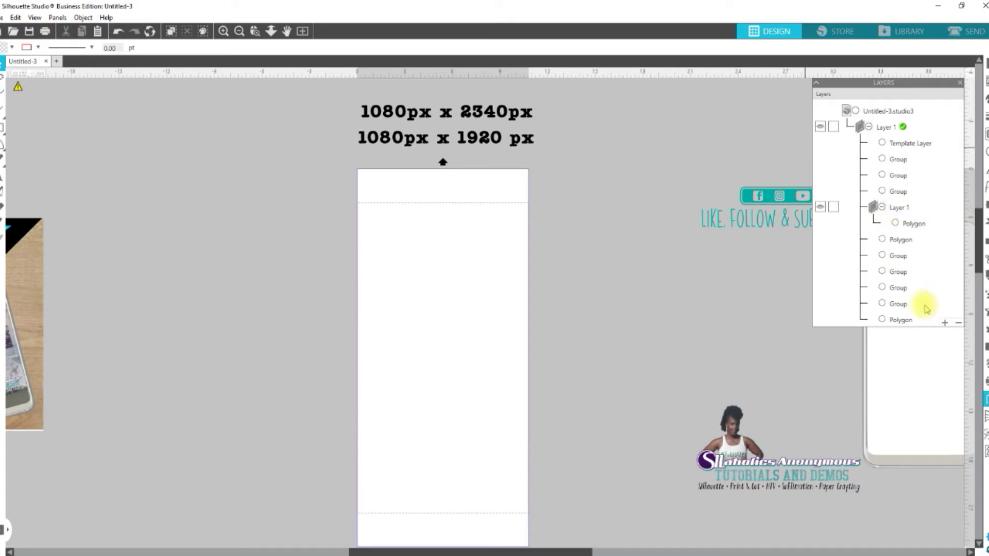
Add a new layer to the document and name it 'Template'.
click(882, 111)
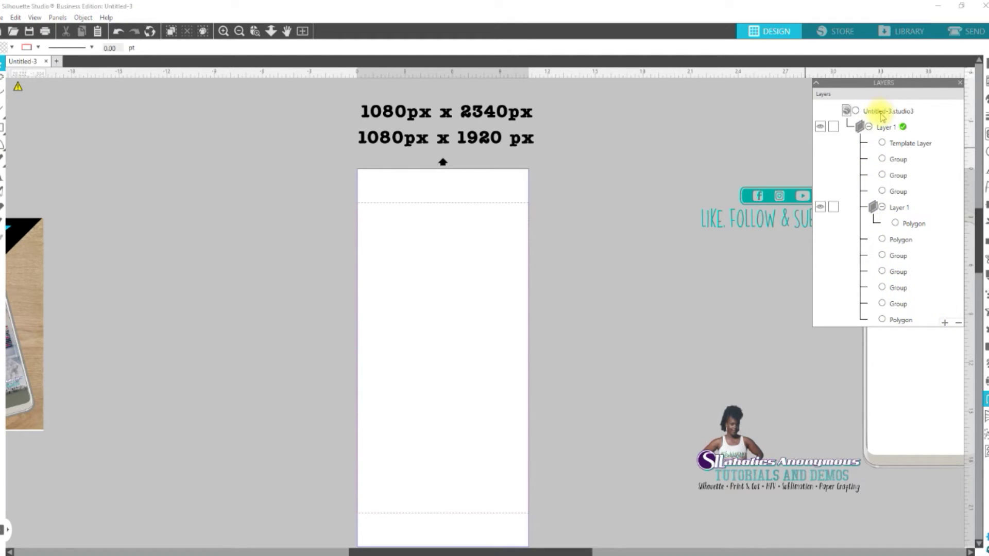
click(944, 323)
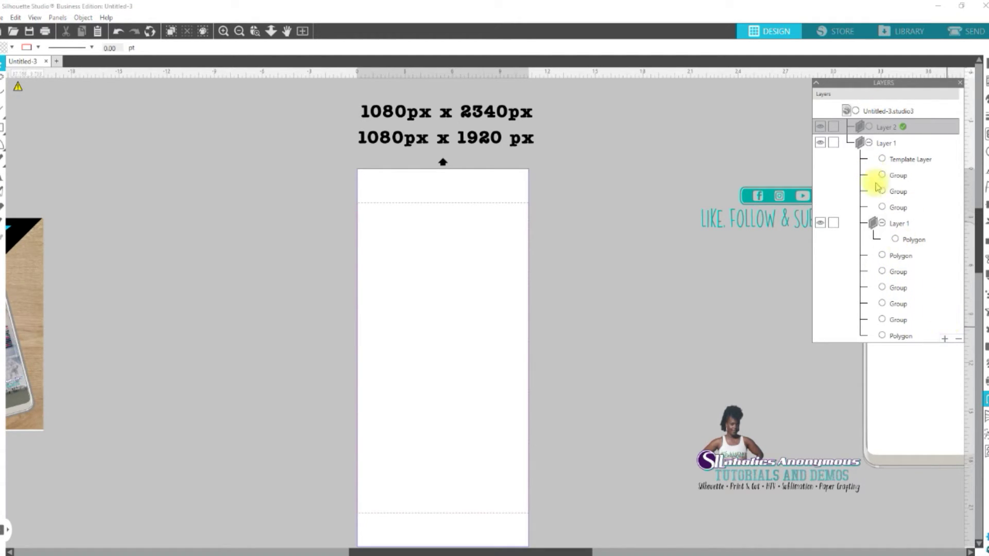
double_click(886, 128)
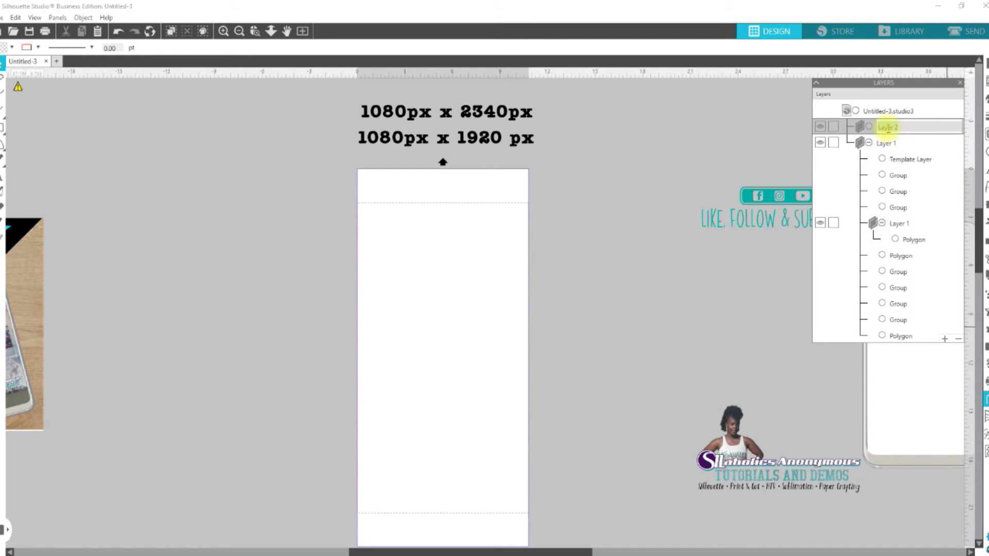
text(Templa)
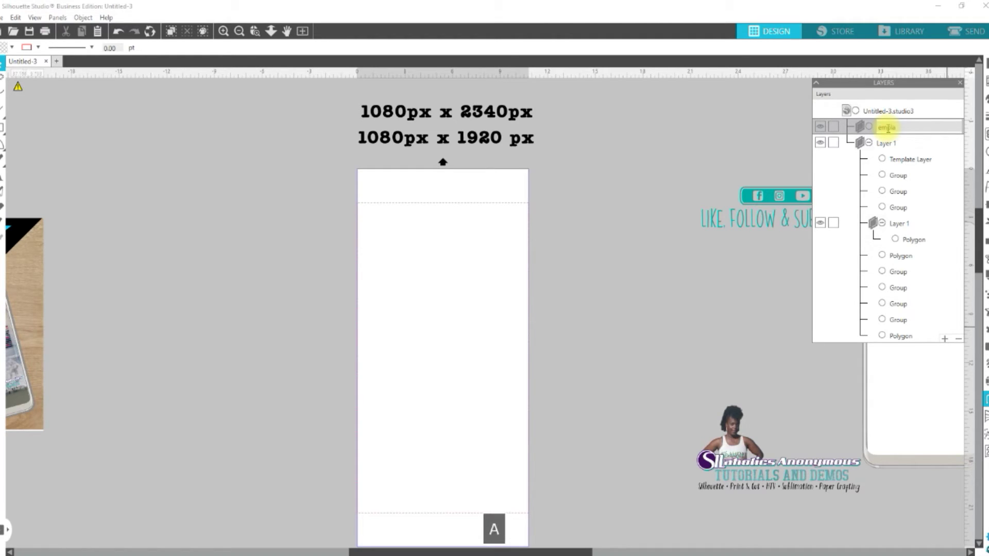
text(t)
key(BackSpace)
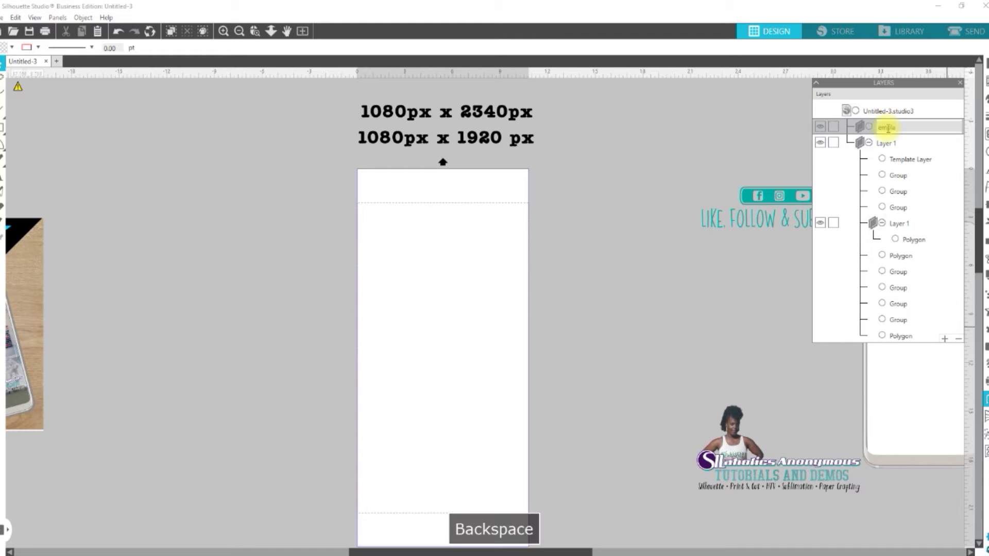
text(Tempalte)
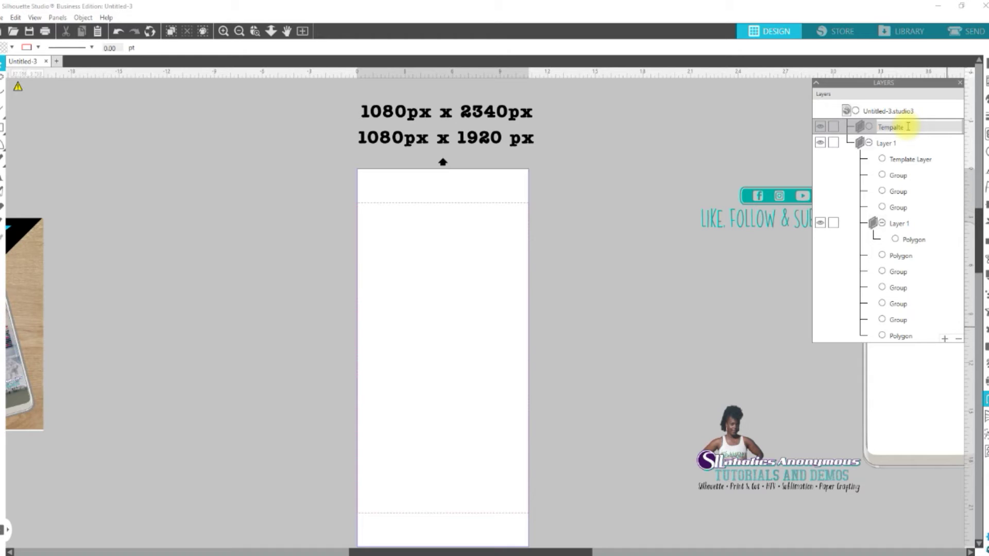
key(BackSpace)
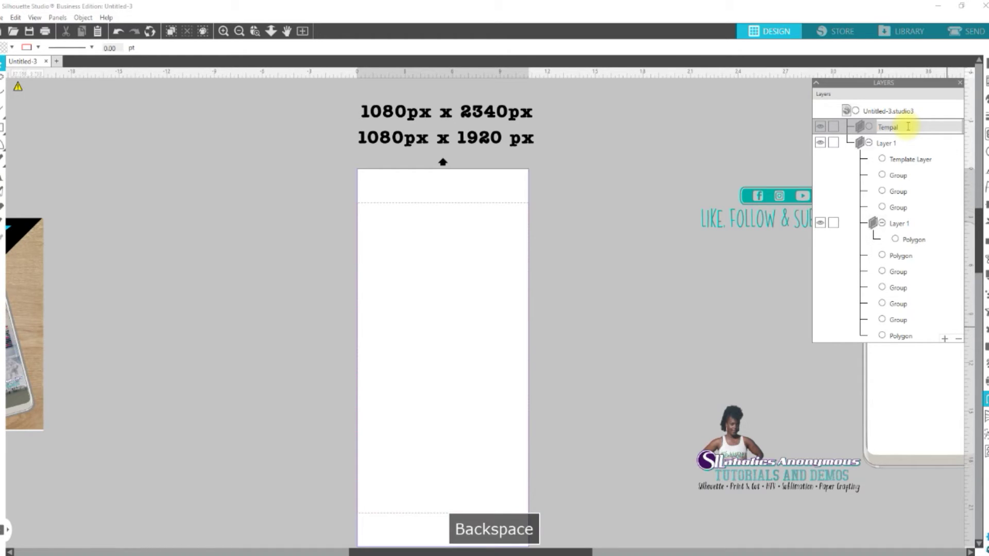
text(late)
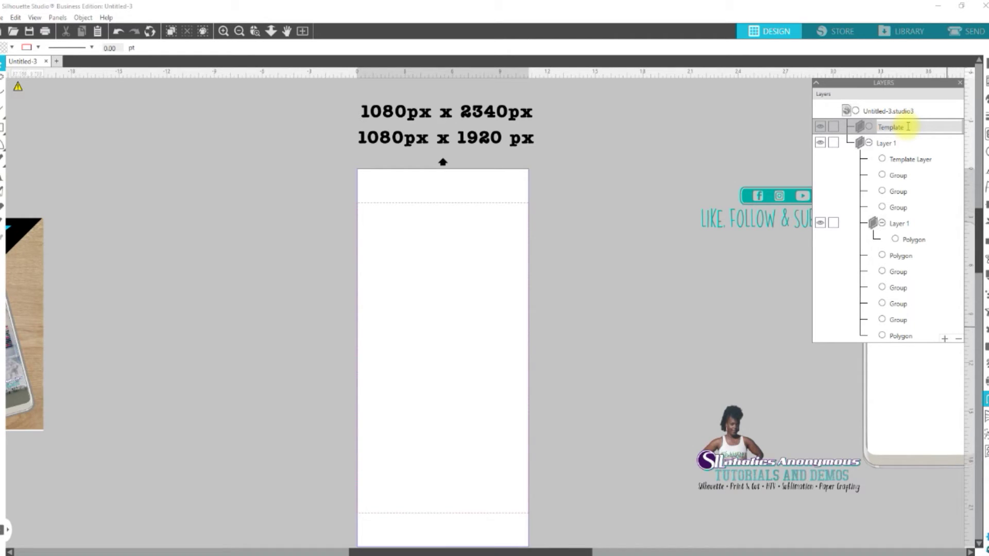
key(Return)
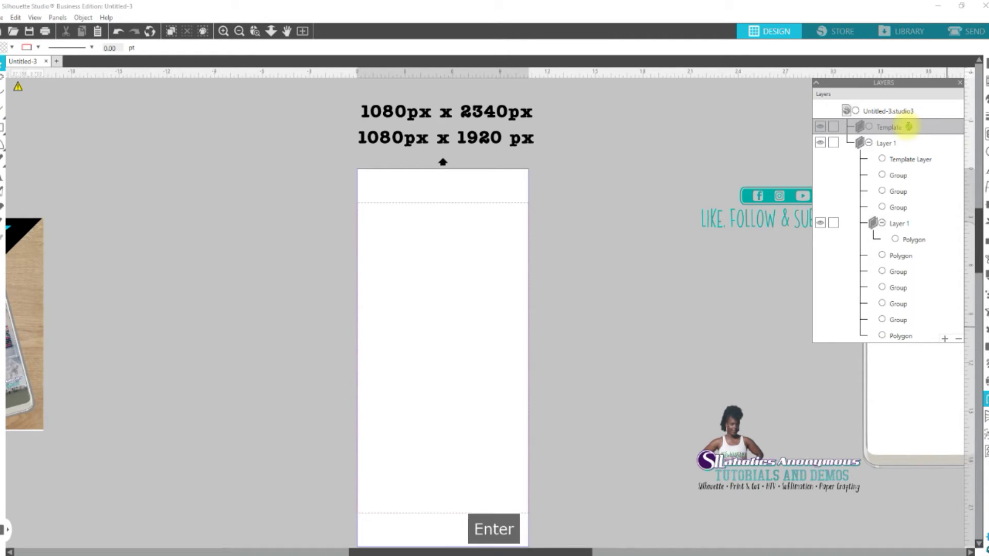
Move the Template Layer object into the Template layer and drag that layer below Layer 1.
click(908, 159)
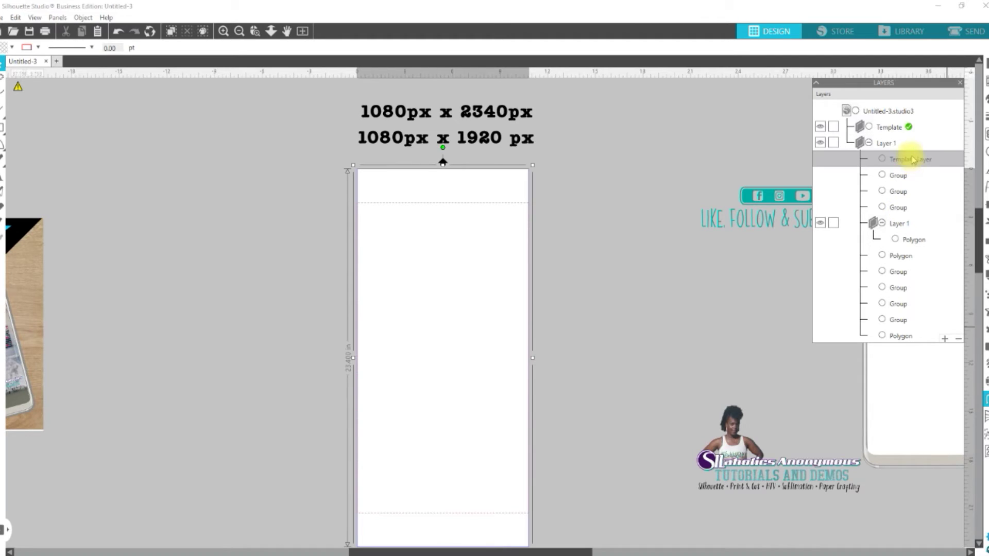
drag(910, 135, 910, 134)
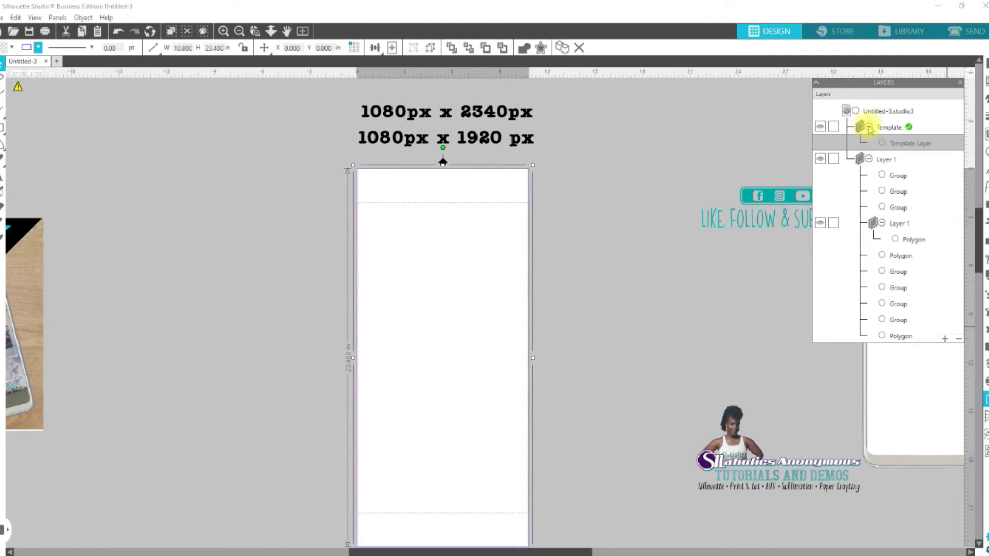
click(885, 129)
drag(887, 129, 847, 343)
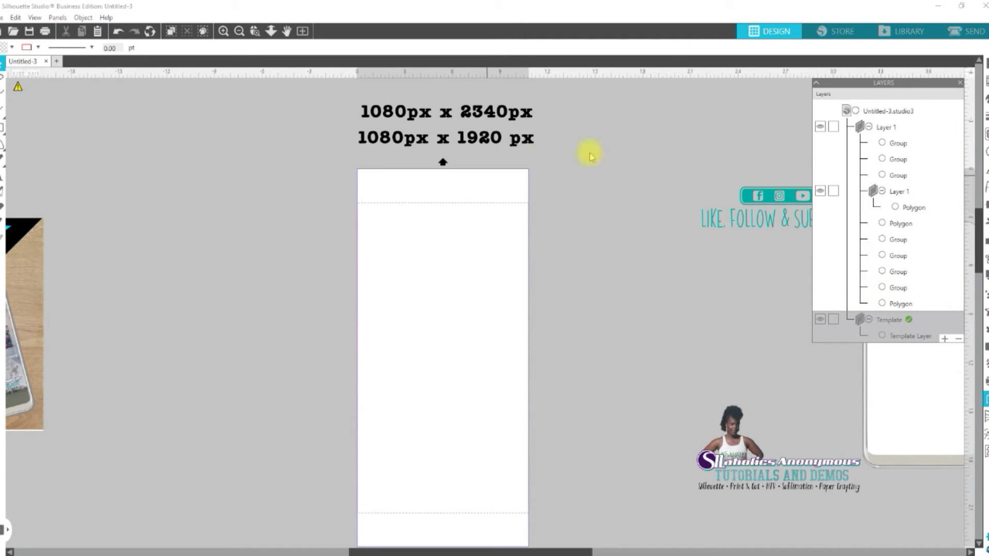
Lock the Template layer, undo an accidental picture move, and zoom out over the artwork.
click(833, 319)
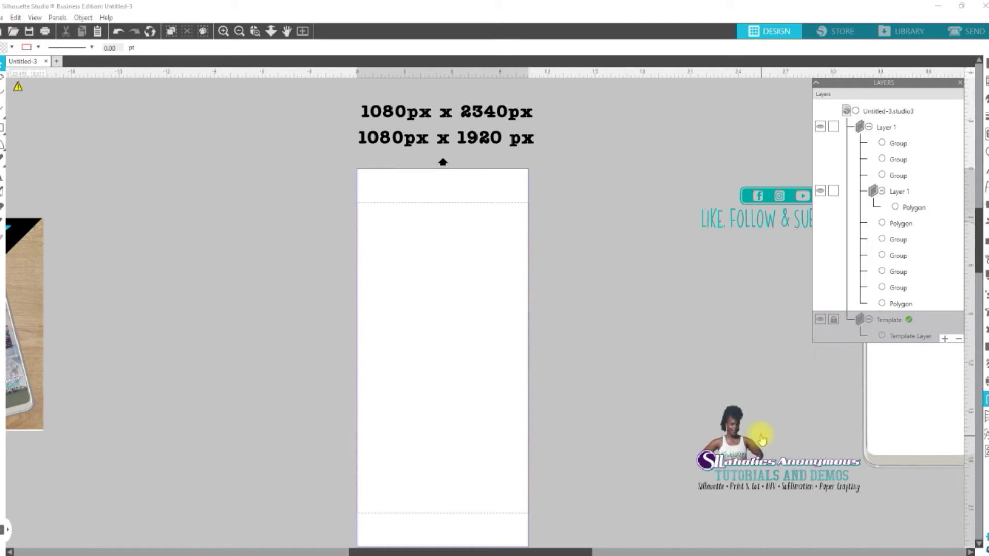
drag(759, 438, 723, 471)
key(ctrl+z)
key(ctrl+z)
click(648, 272)
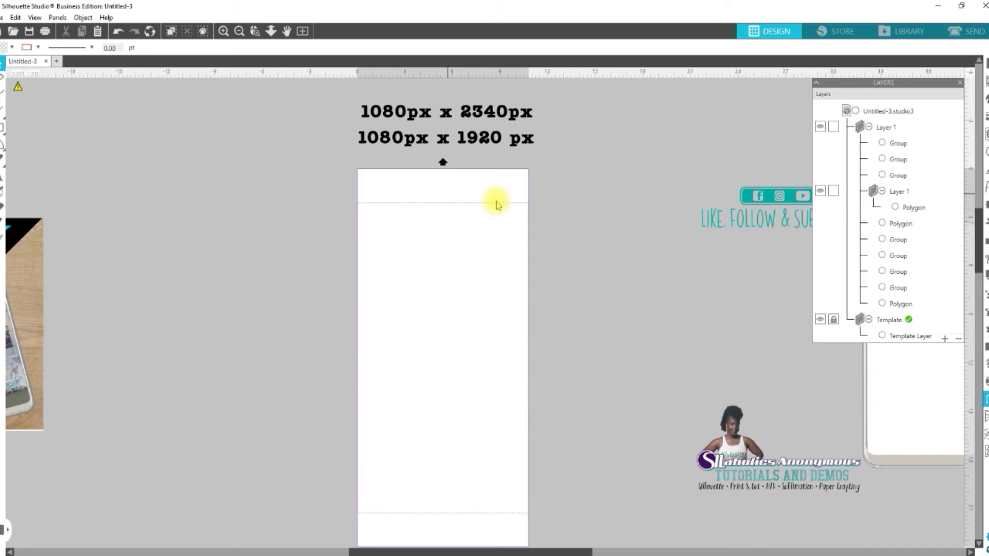
click(272, 31)
drag(282, 335, 367, 173)
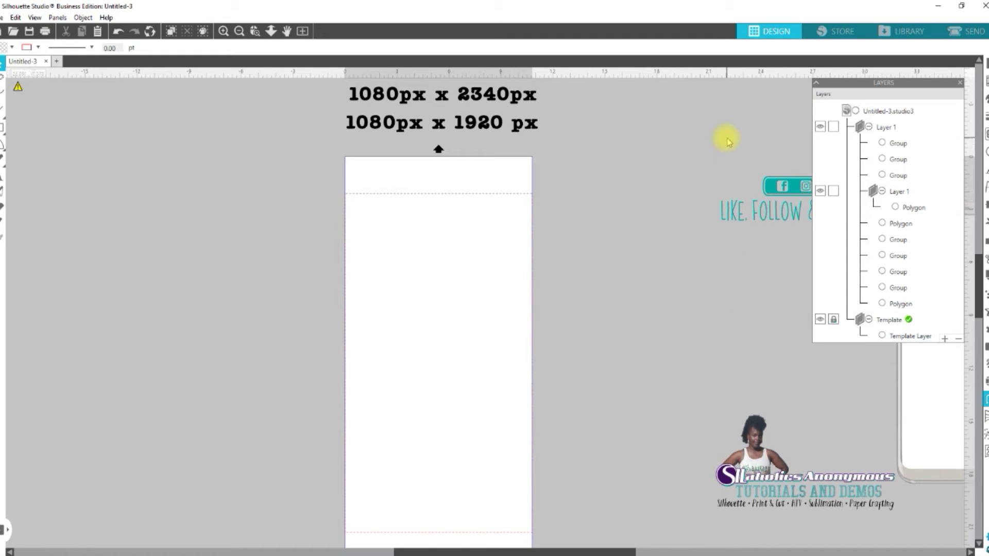
Drag the Like, Follow & Subscribe banner onto the top of the page and nudge it centred.
click(789, 219)
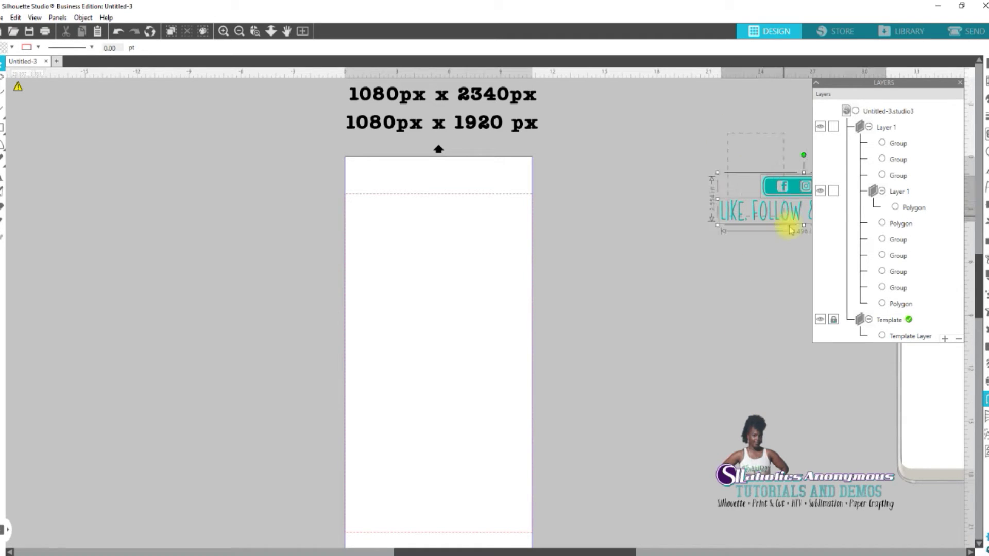
drag(783, 192, 411, 219)
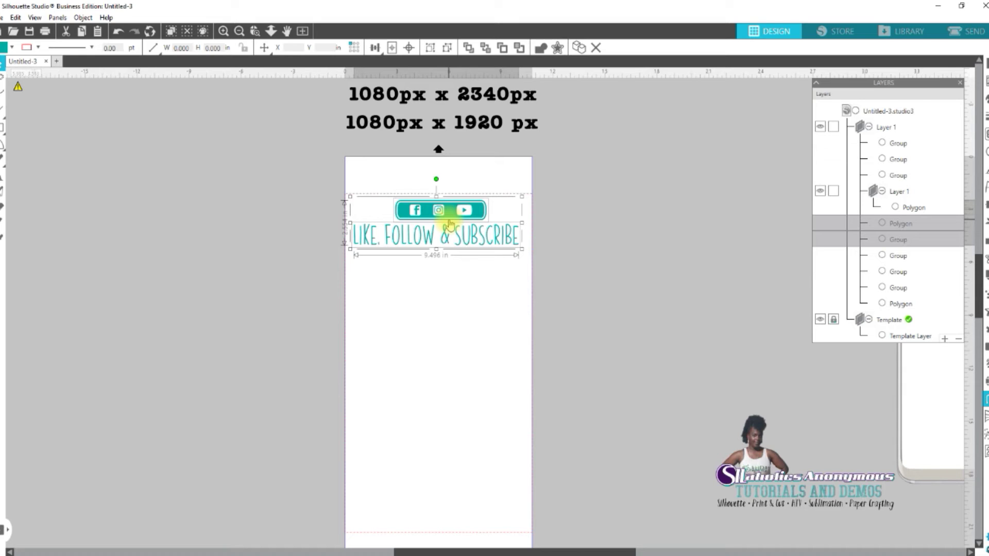
drag(455, 211, 459, 216)
scroll(460, 216, down, 3)
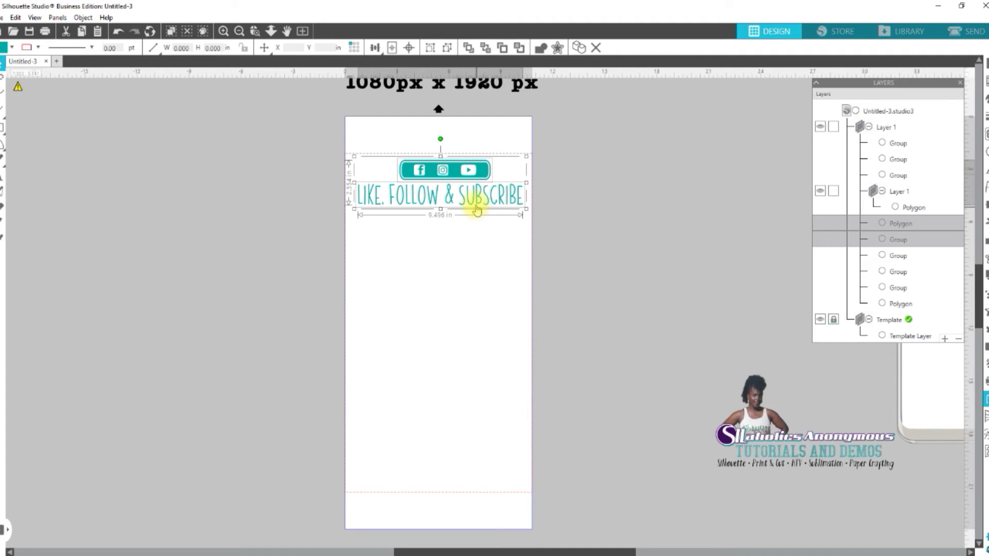
Nudge the banner slightly left and up, undo a stray action, and clear the selection.
drag(475, 208, 472, 206)
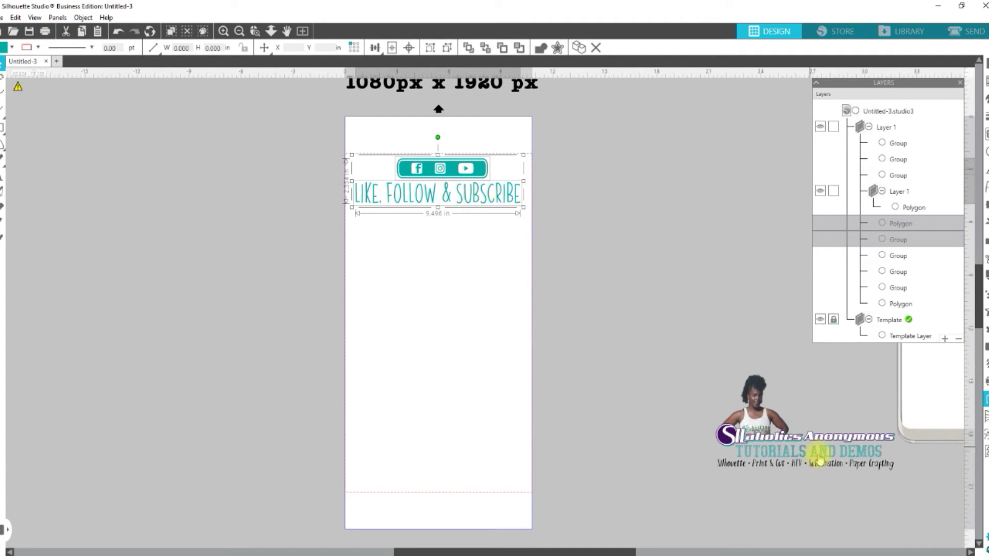
click(713, 360)
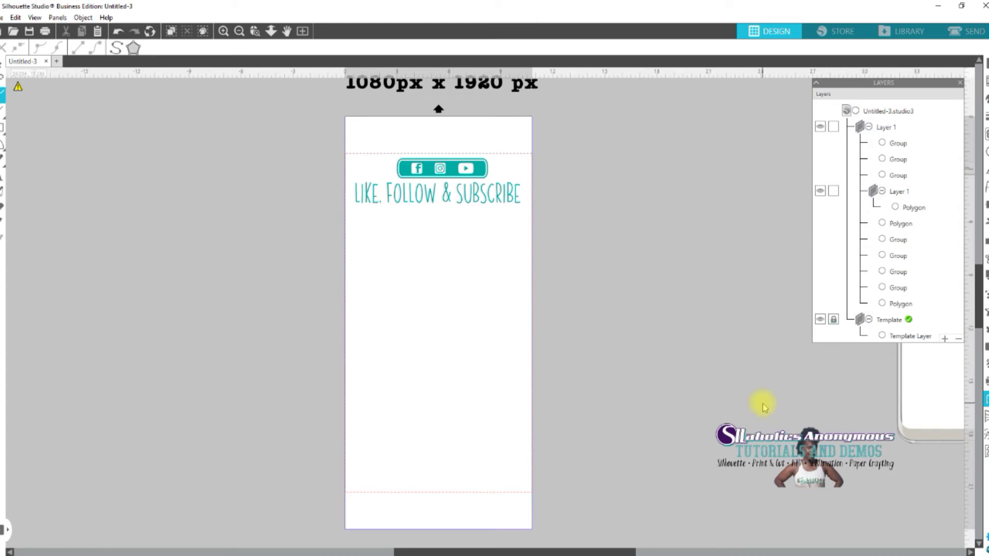
key(z)
key(ctrl+z)
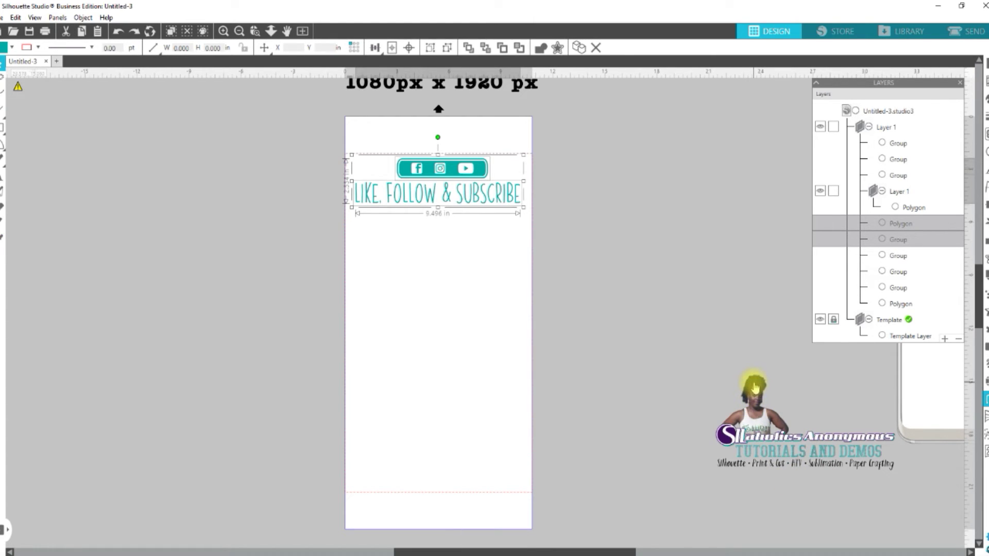
drag(854, 518, 722, 408)
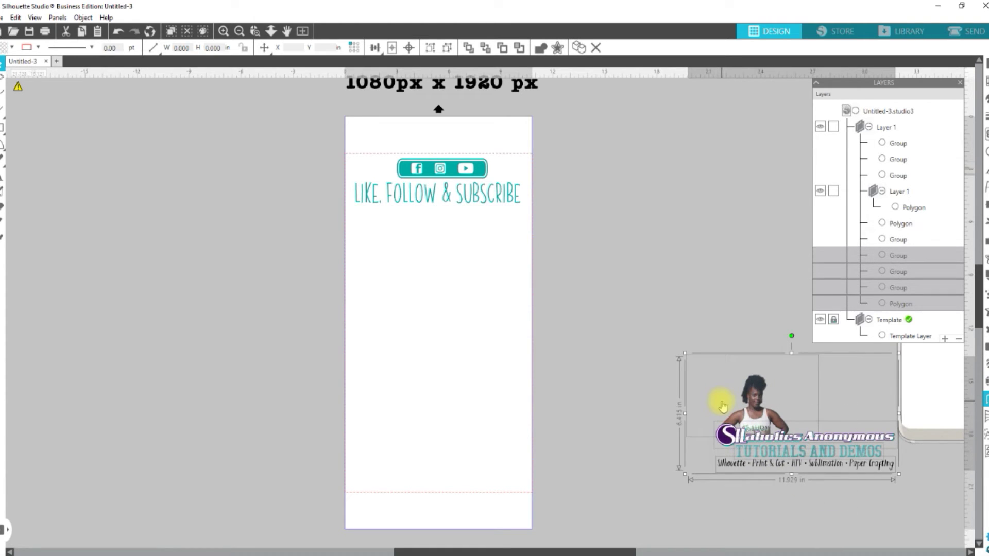
click(747, 451)
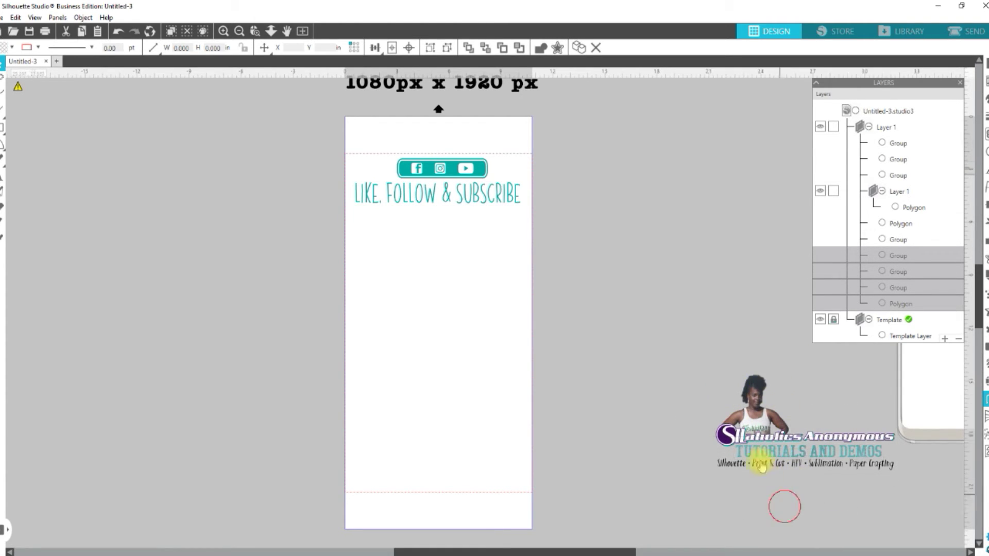
click(2, 126)
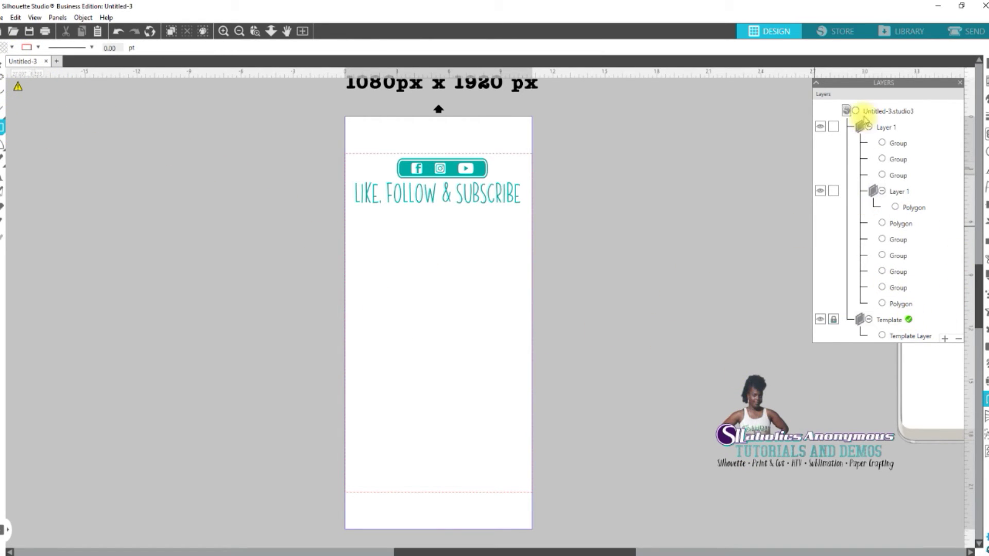
On Layer 1, draw a rectangle over the photo, shift it up-left, and select the logo photo.
click(884, 128)
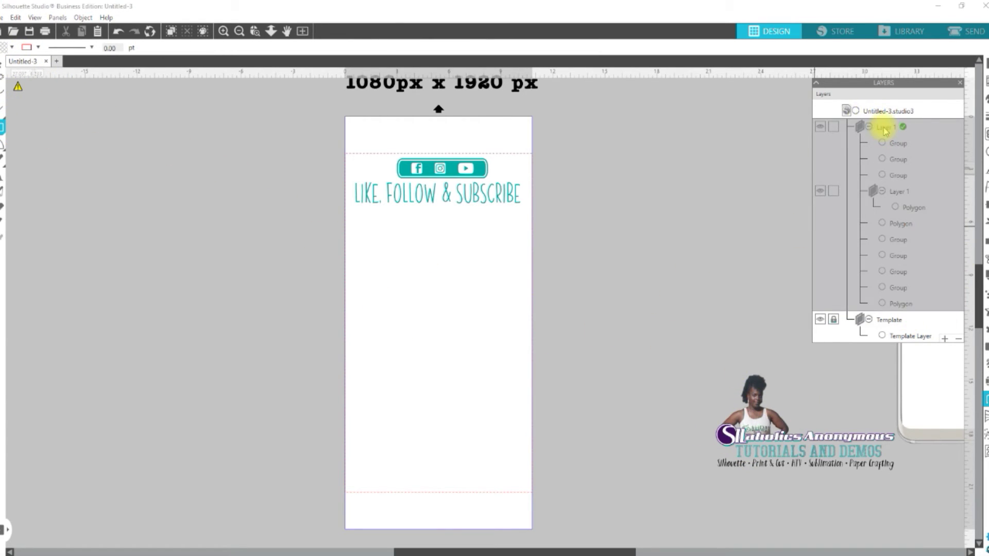
click(3, 181)
drag(732, 376, 772, 470)
drag(772, 401, 706, 363)
click(840, 511)
click(834, 440)
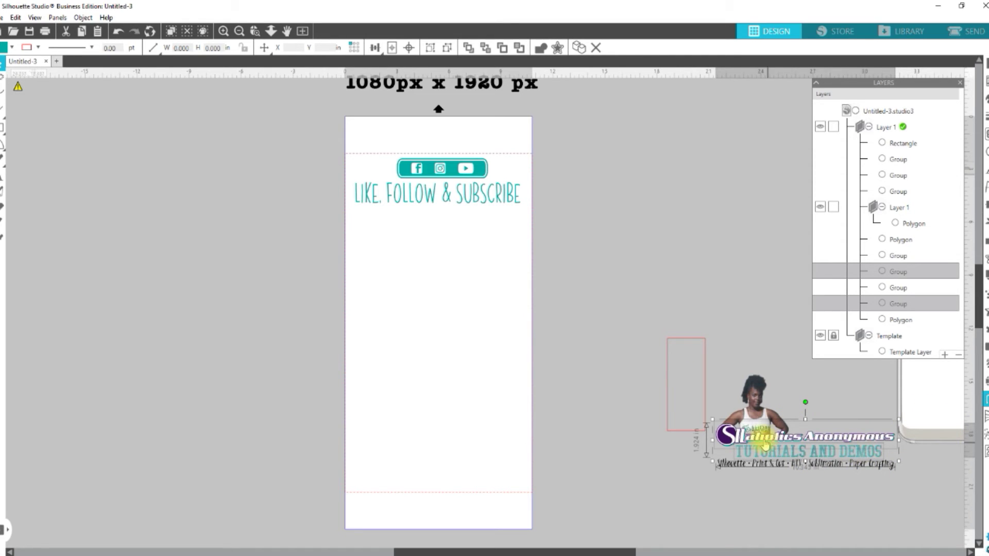
click(757, 415)
Ungroup the logo photo and place it along the bottom of the page at 11.929 × 6.415 in.
right_click(756, 403)
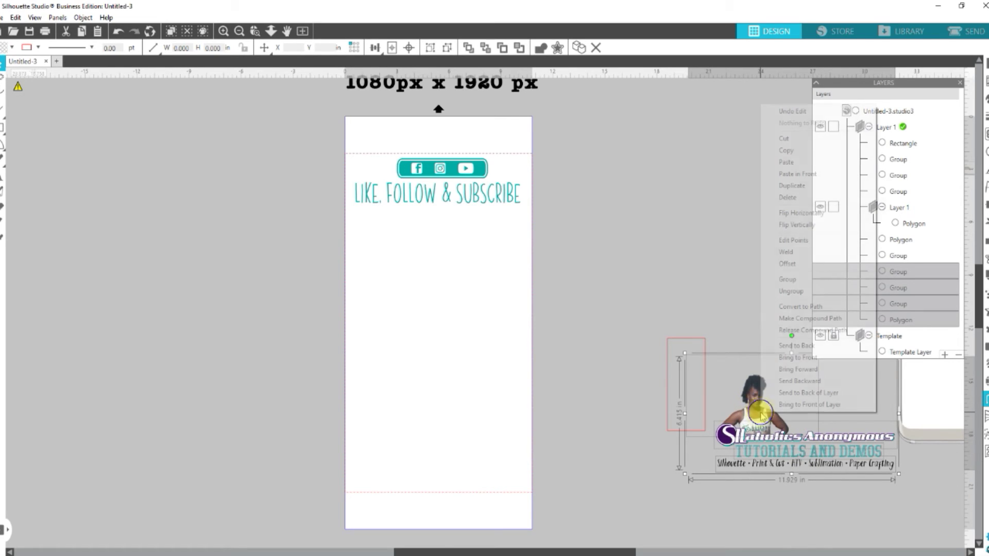
click(796, 292)
drag(754, 432, 386, 452)
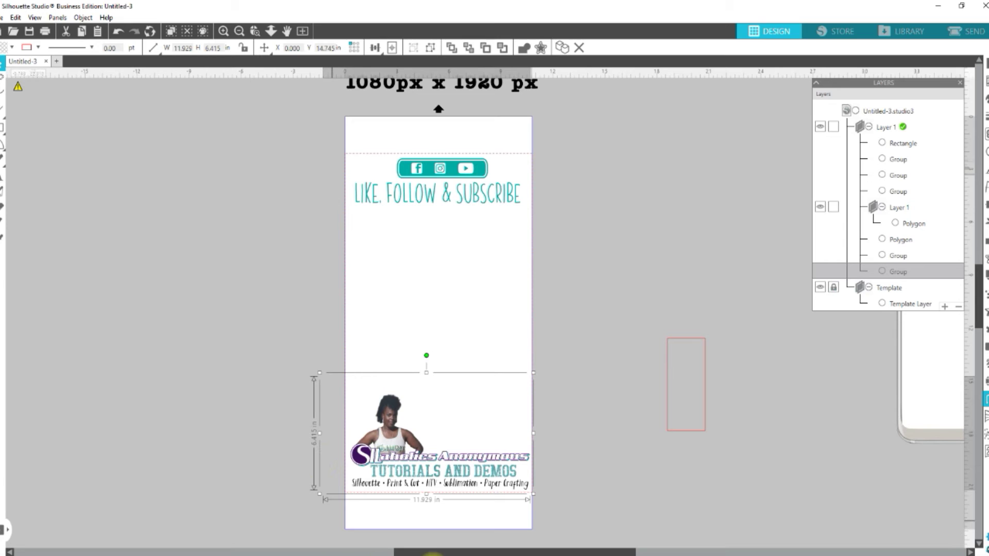
mouse_move(388, 555)
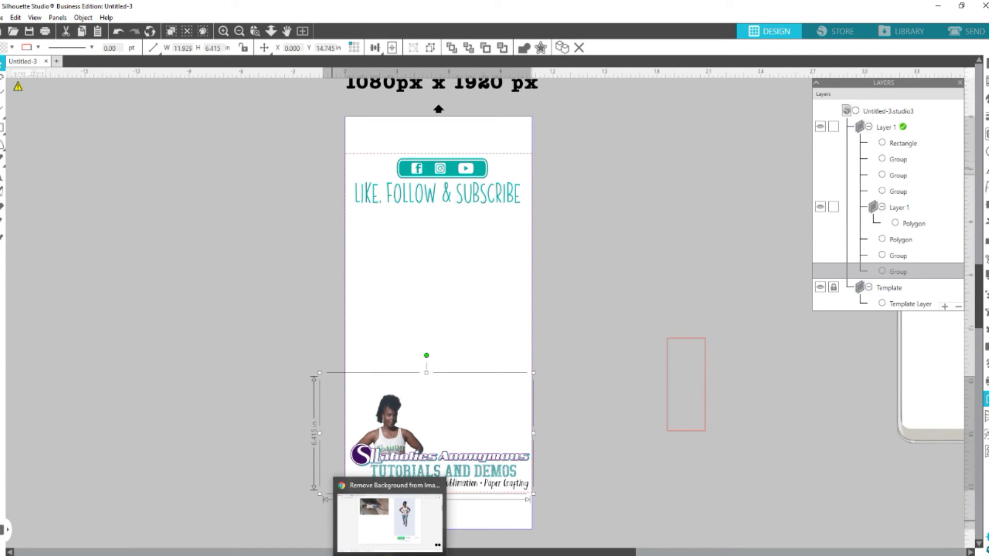
click(389, 520)
scroll(533, 275, up, 3)
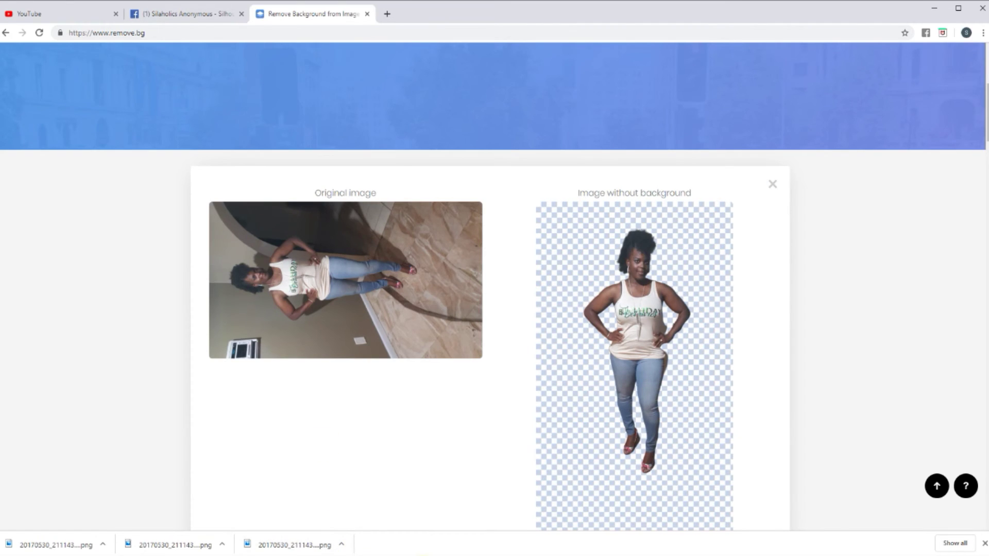
key(alt+Tab)
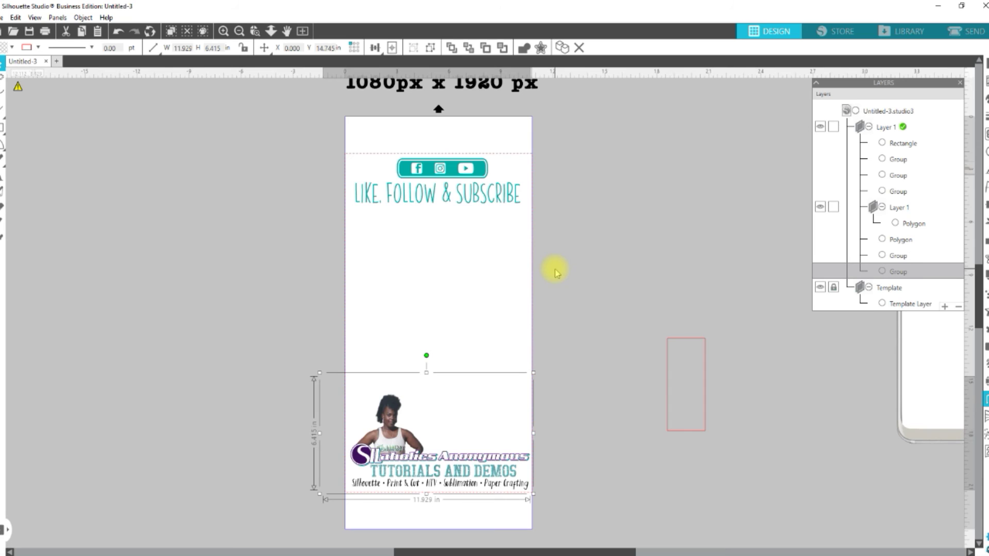
Deselect everything and start a Save to Hard Drive copy with PNG as the file type.
click(590, 260)
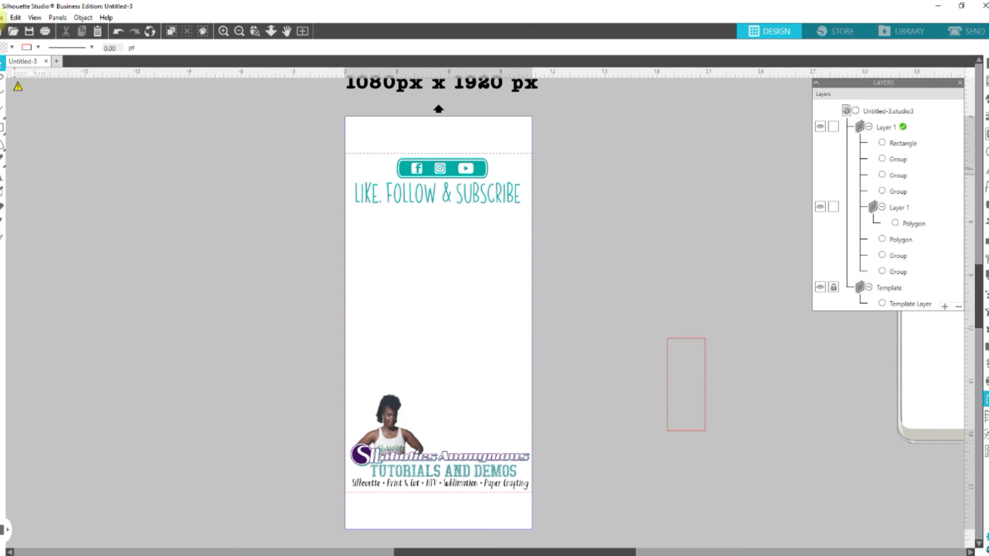
click(2, 17)
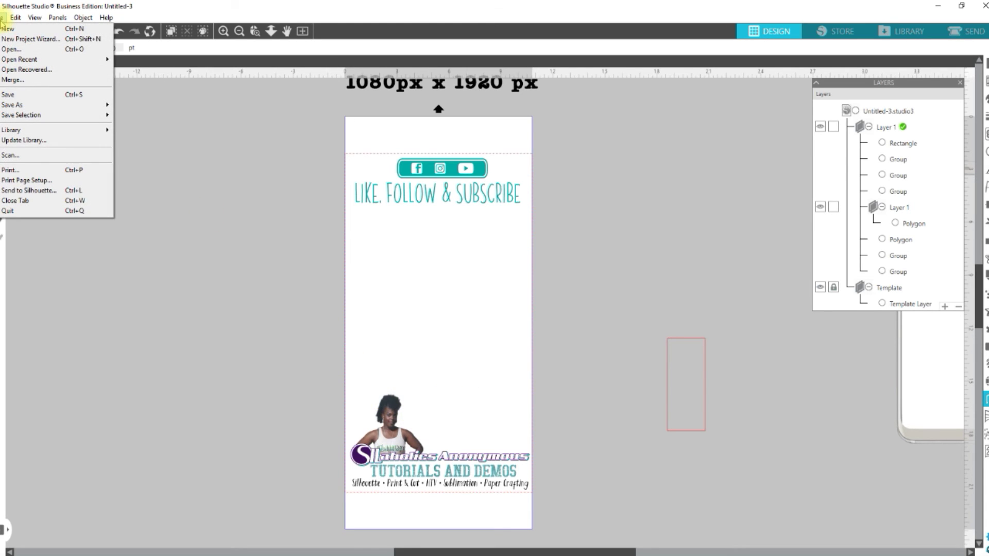
mouse_move(20, 107)
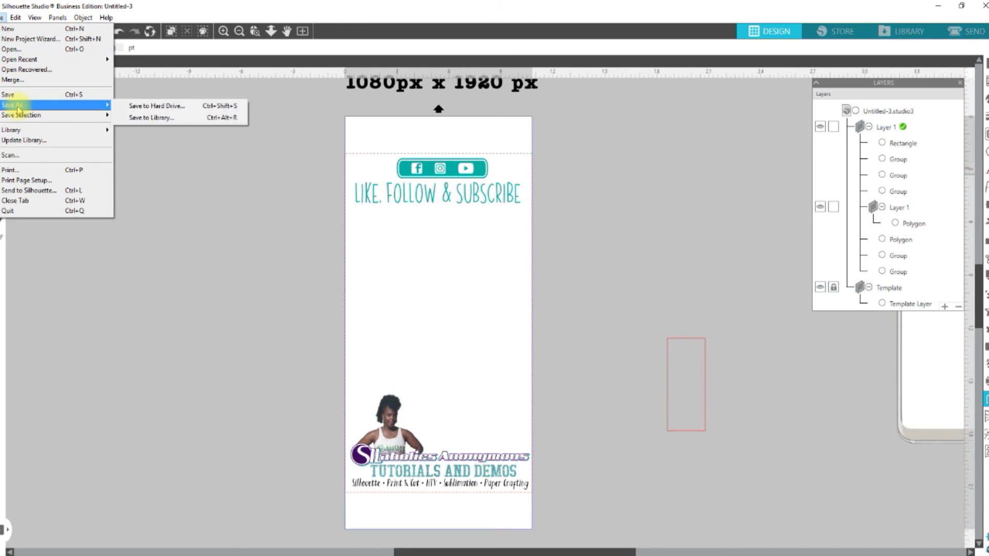
click(144, 107)
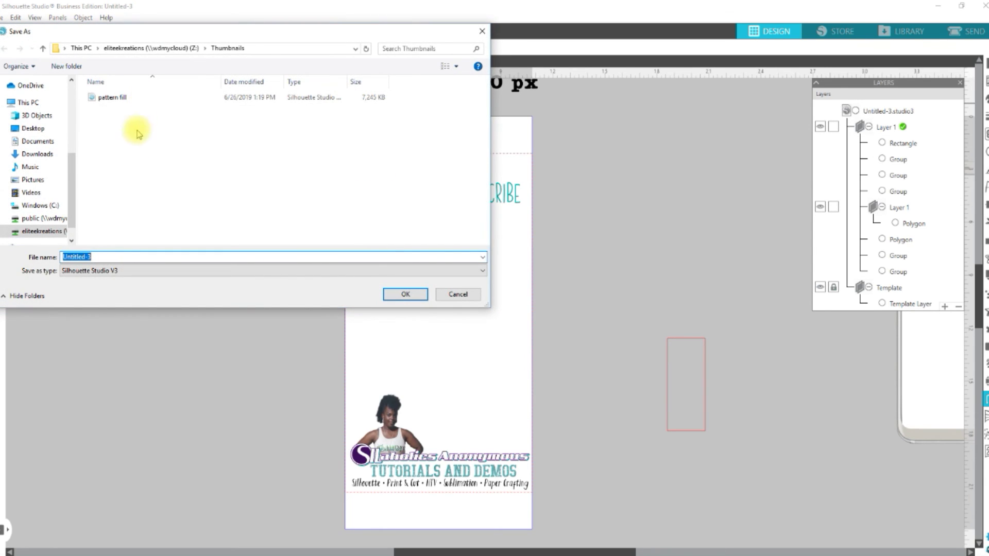
click(117, 272)
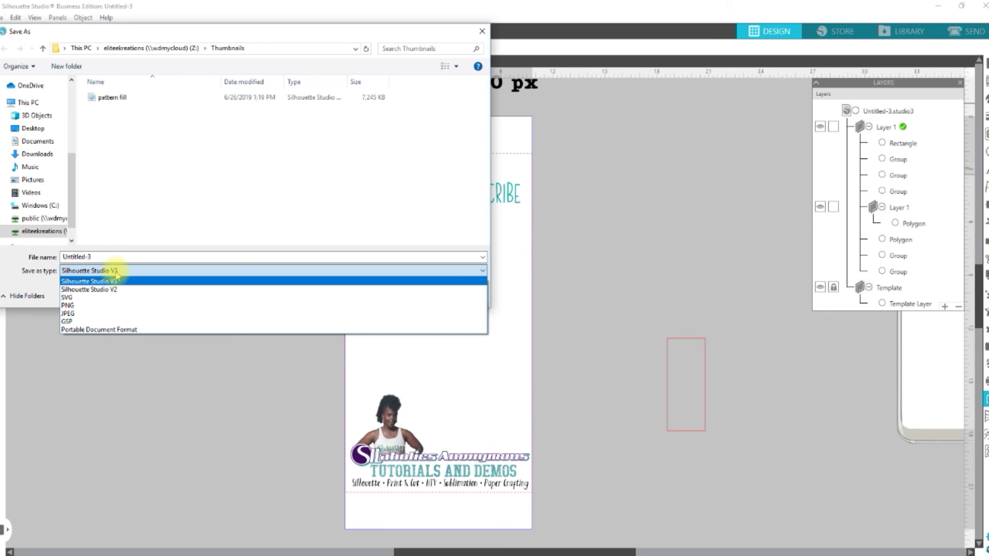
click(77, 306)
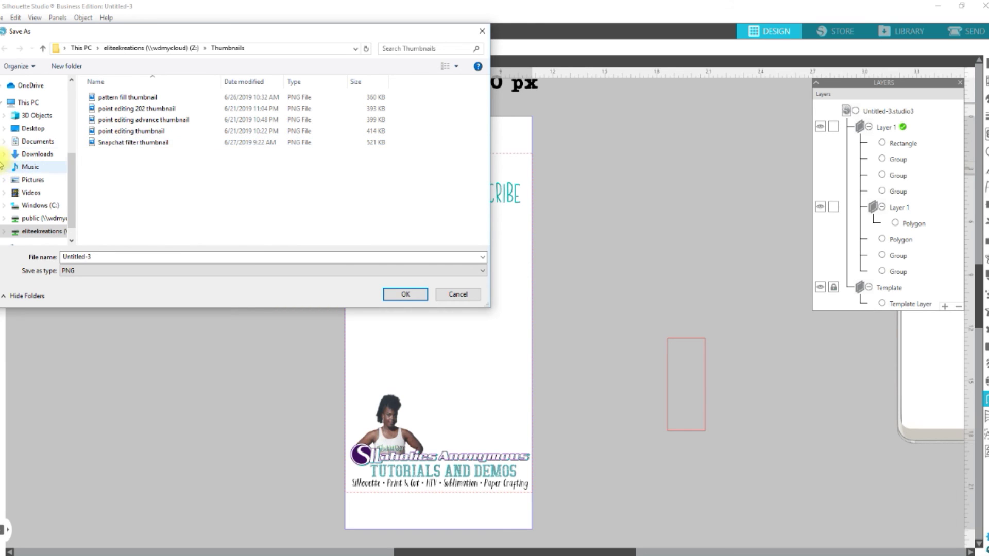
Point the save location to the Desktop and name the file 'Snap tutorial'.
click(36, 129)
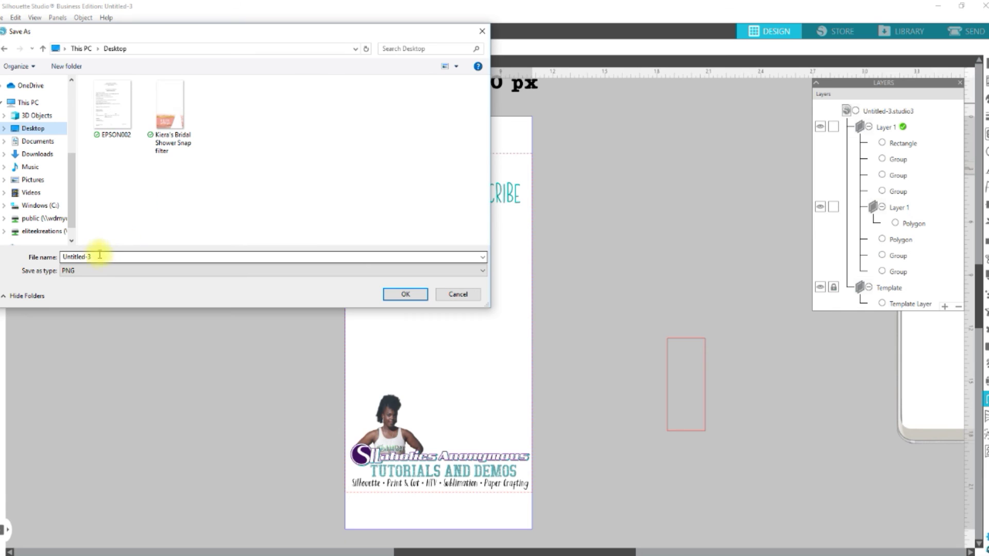
drag(96, 257, 29, 260)
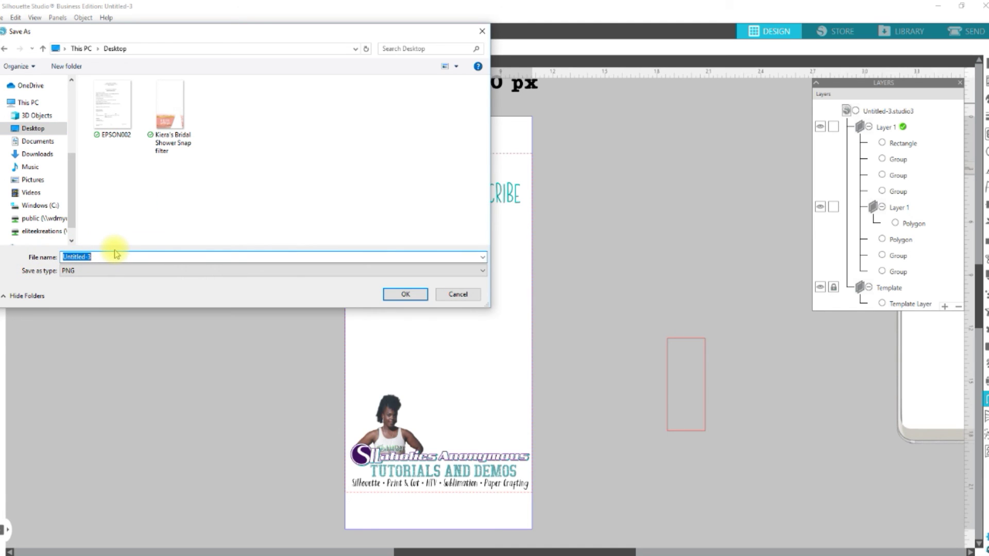
text(S)
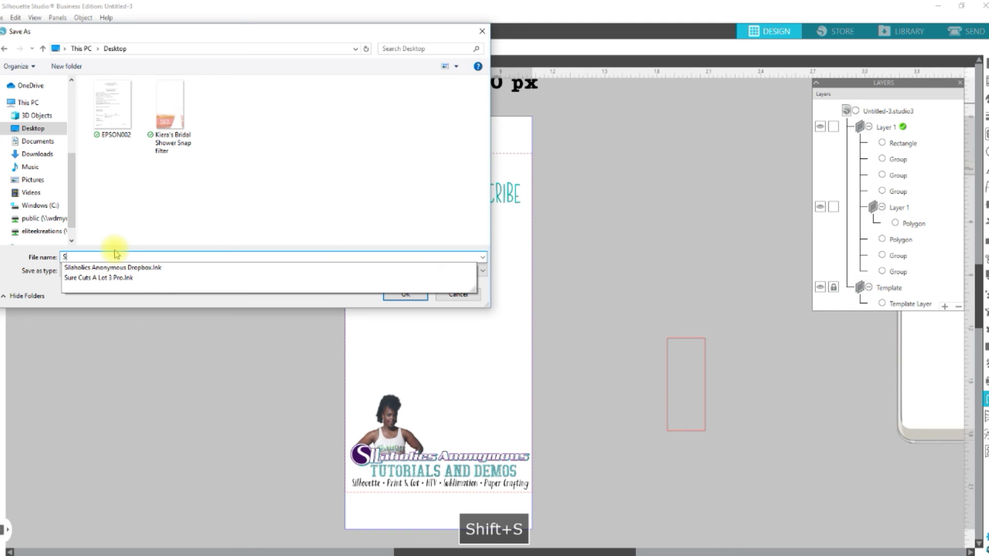
text(nap )
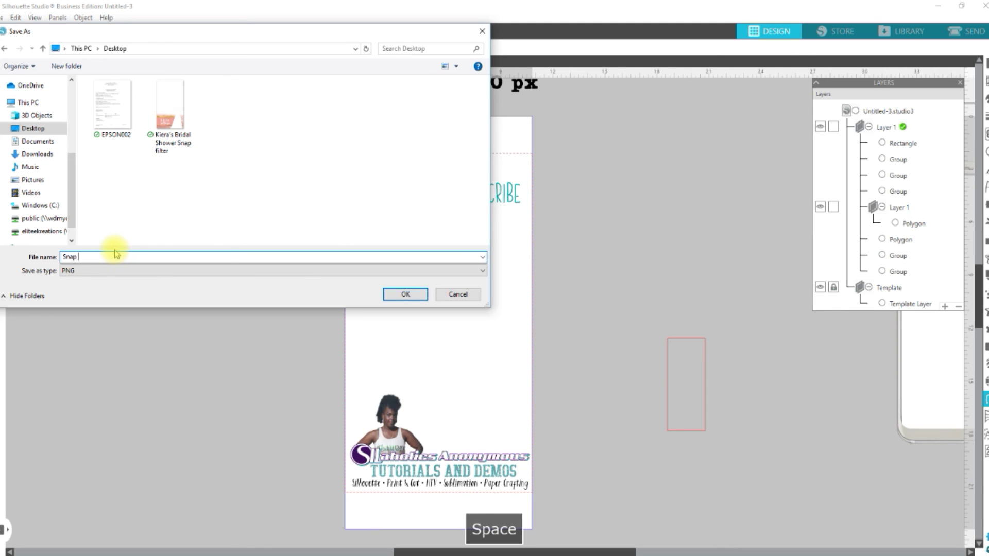
text(tutorial)
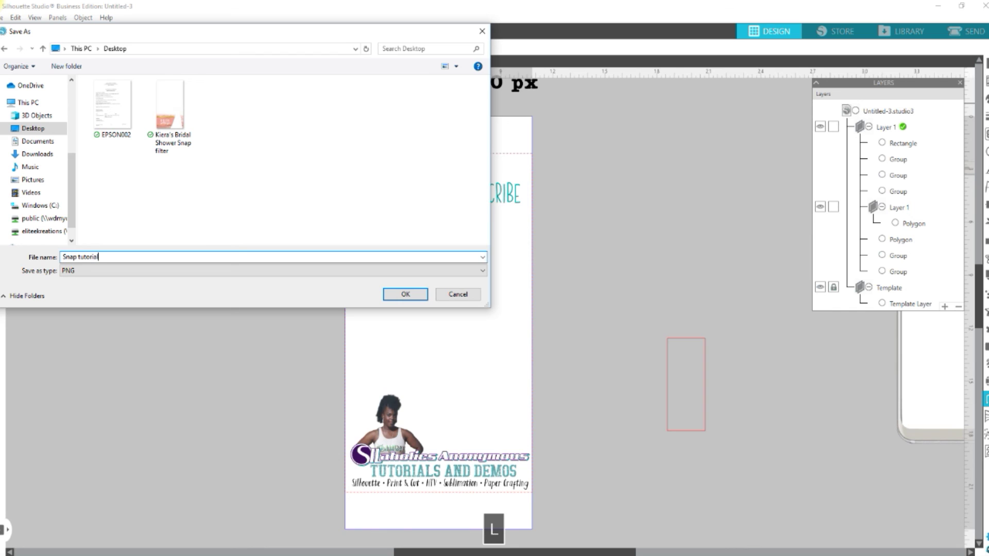
Confirm the PNG save and set Export Bitmap to 100 dpi with transparent background, giving 1080×2340 pixels.
click(404, 294)
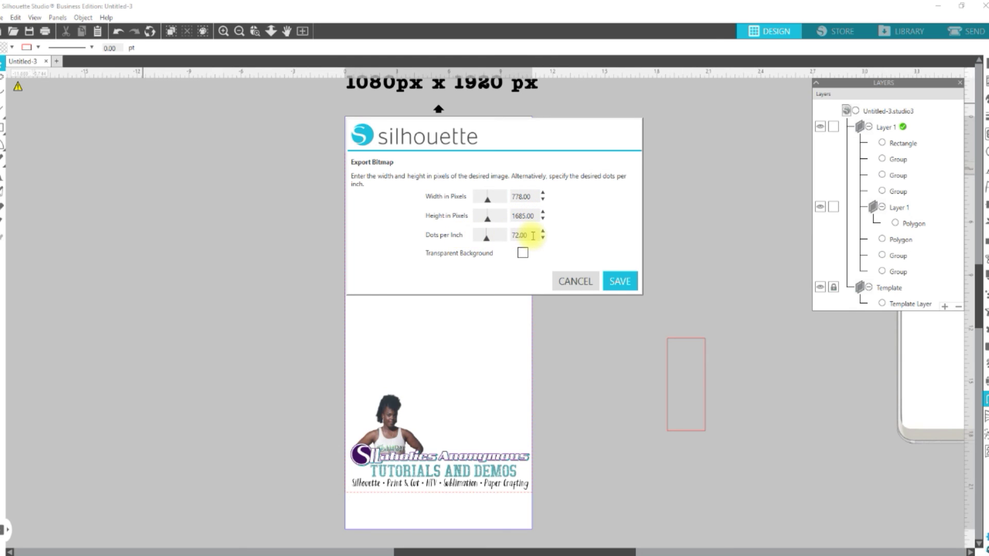
drag(533, 236, 513, 236)
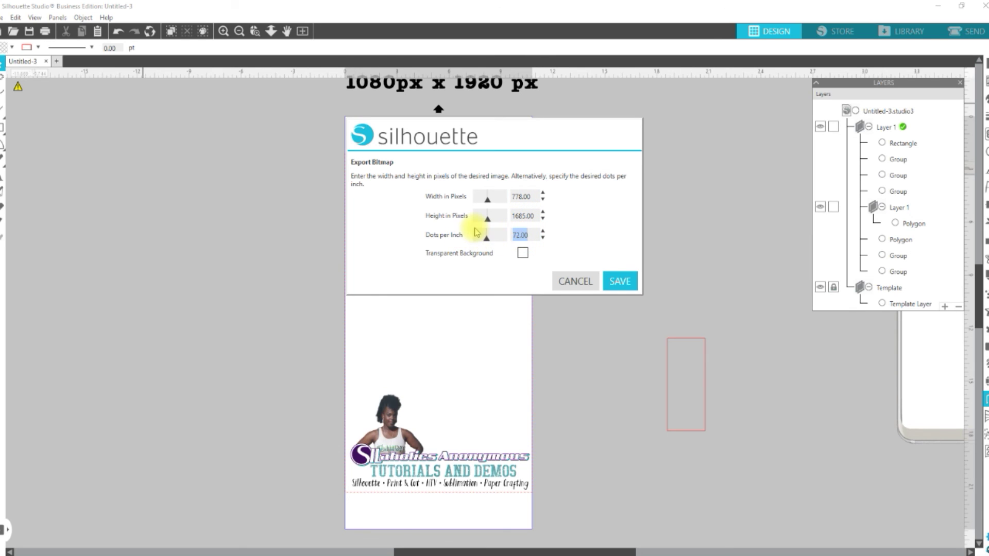
text(100)
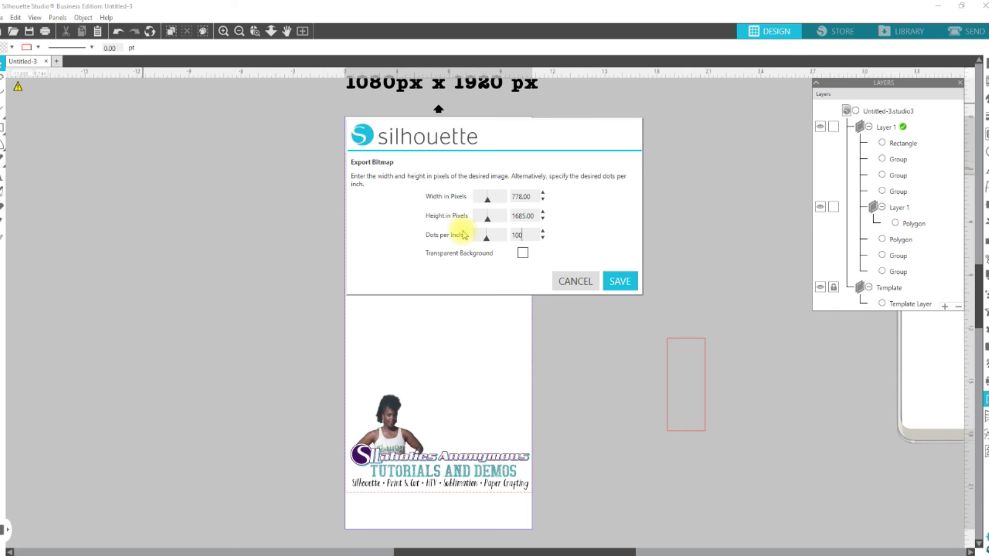
click(522, 254)
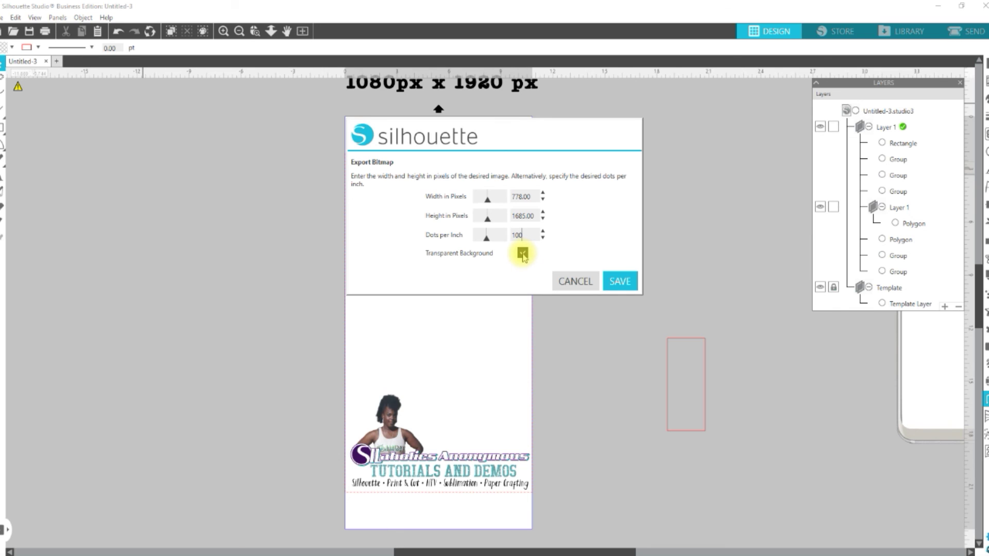
key(Tab)
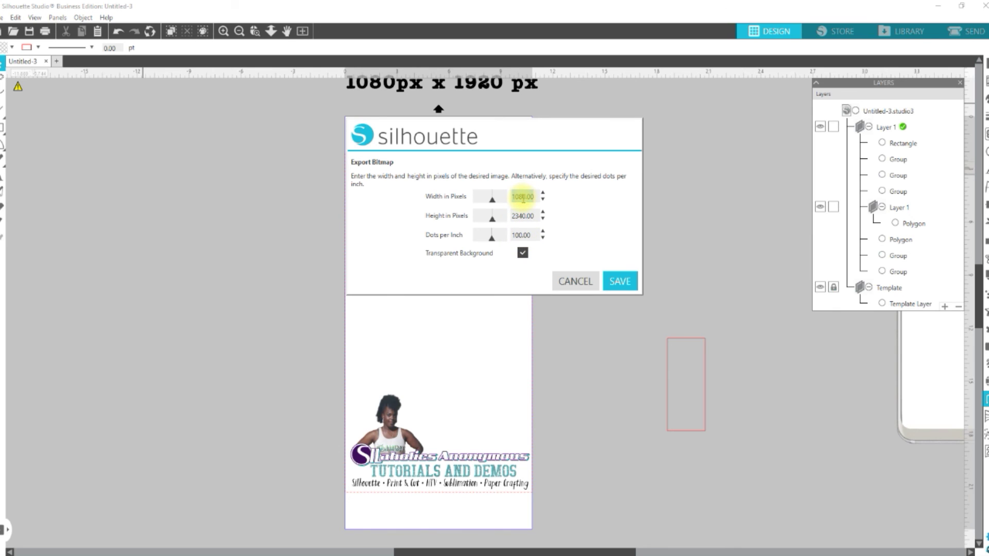
click(523, 197)
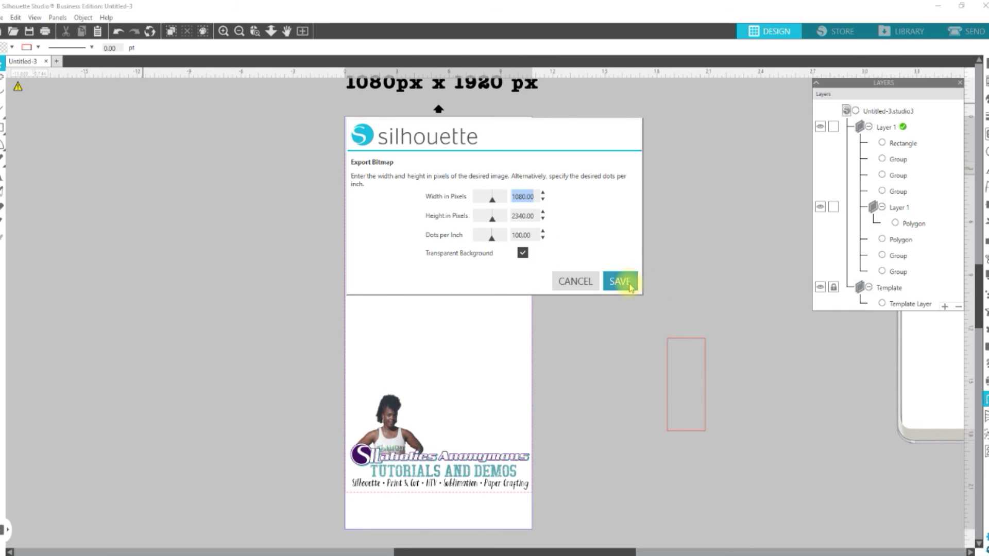
click(628, 285)
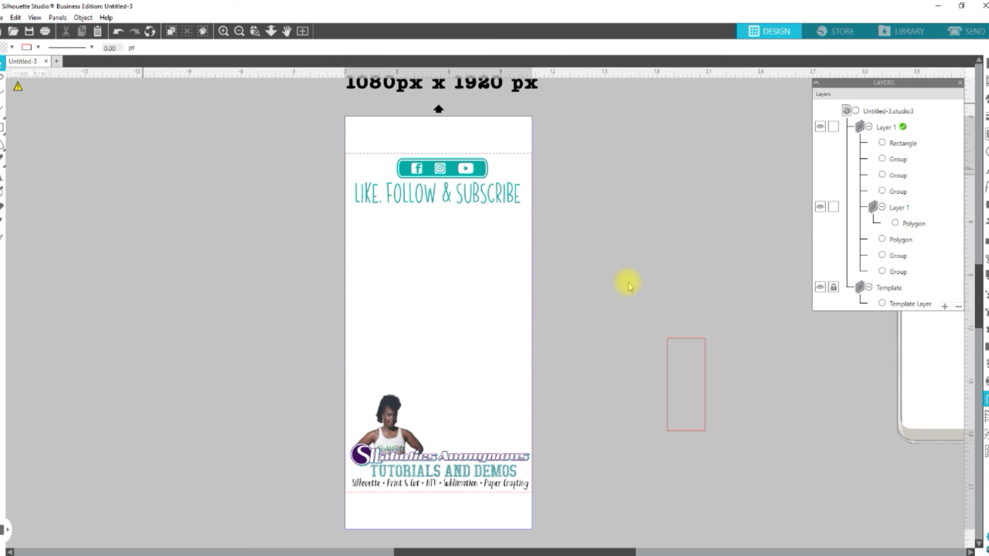